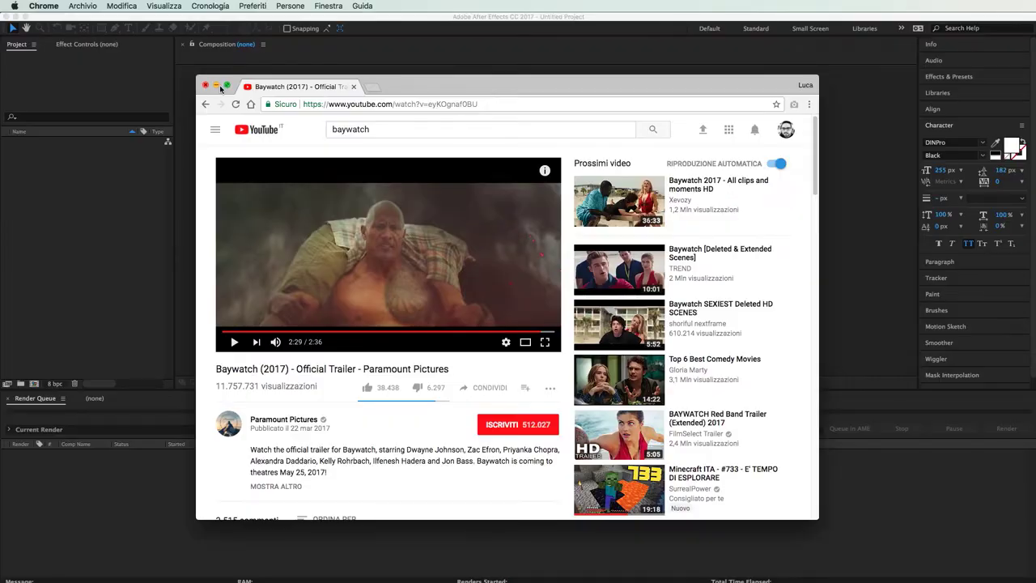
# - Minimize the browser and create a composition named Animazione Titolo with the HDTV 1080 25 preset and a 7-second duration
pyautogui.click(216, 88)
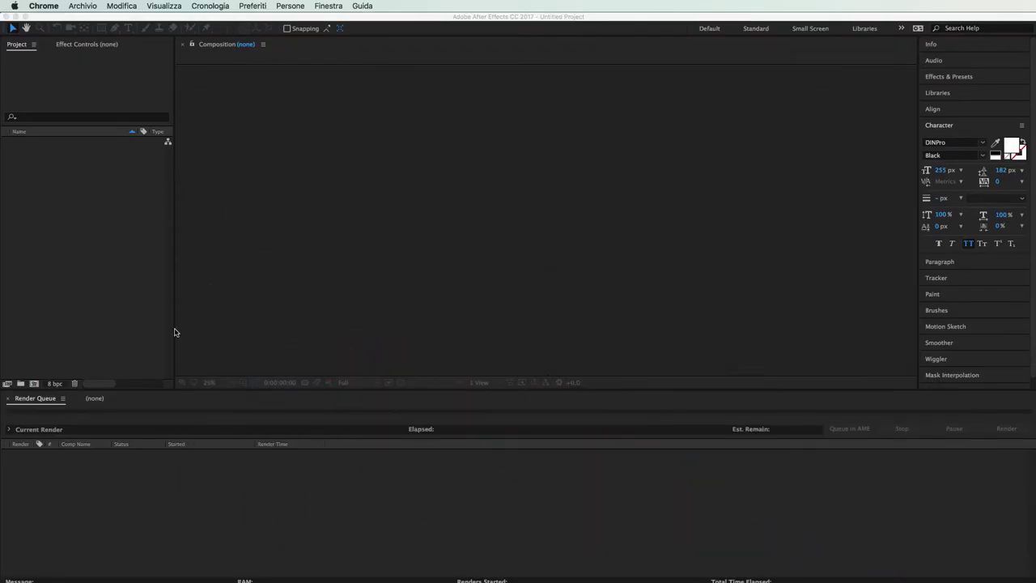
pyautogui.click(57, 364)
pyautogui.click(34, 384)
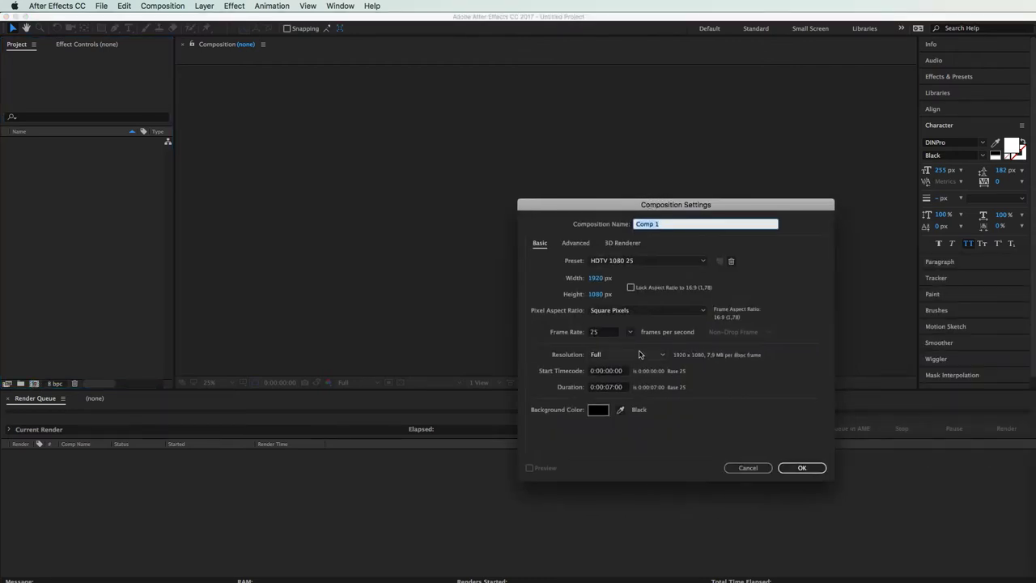
pyautogui.write('Titolo')
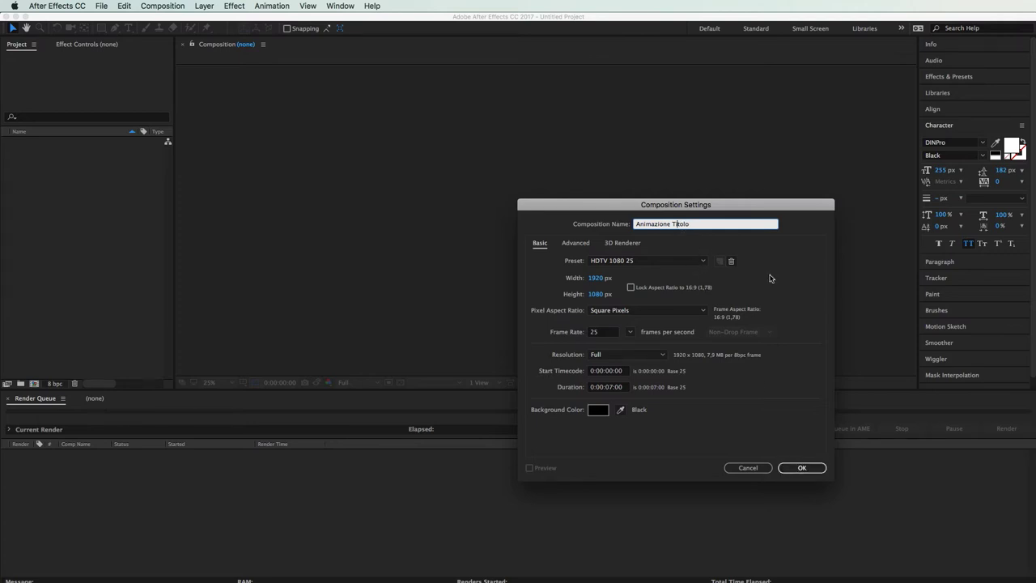
pyautogui.click(739, 391)
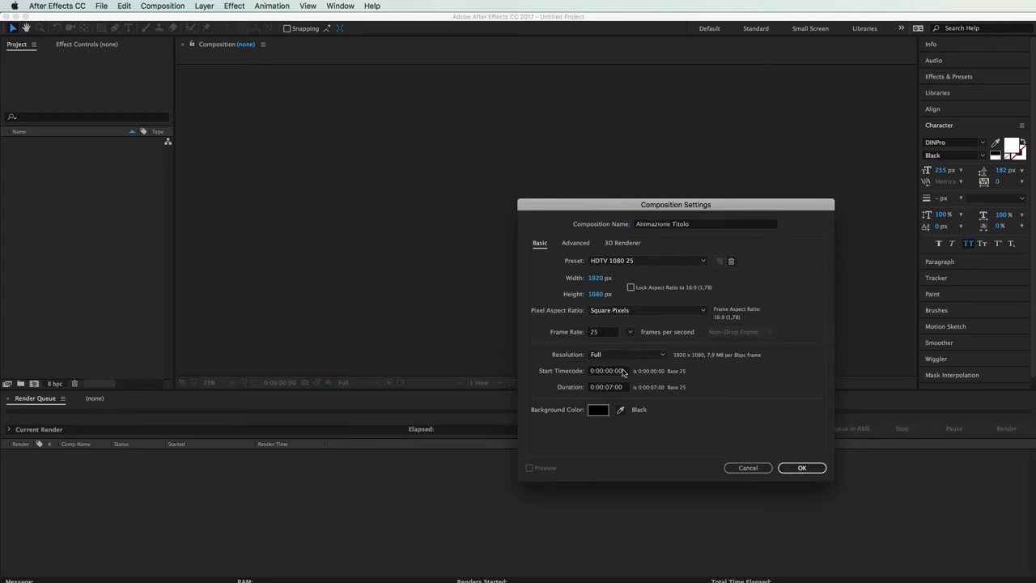
pyautogui.click(799, 468)
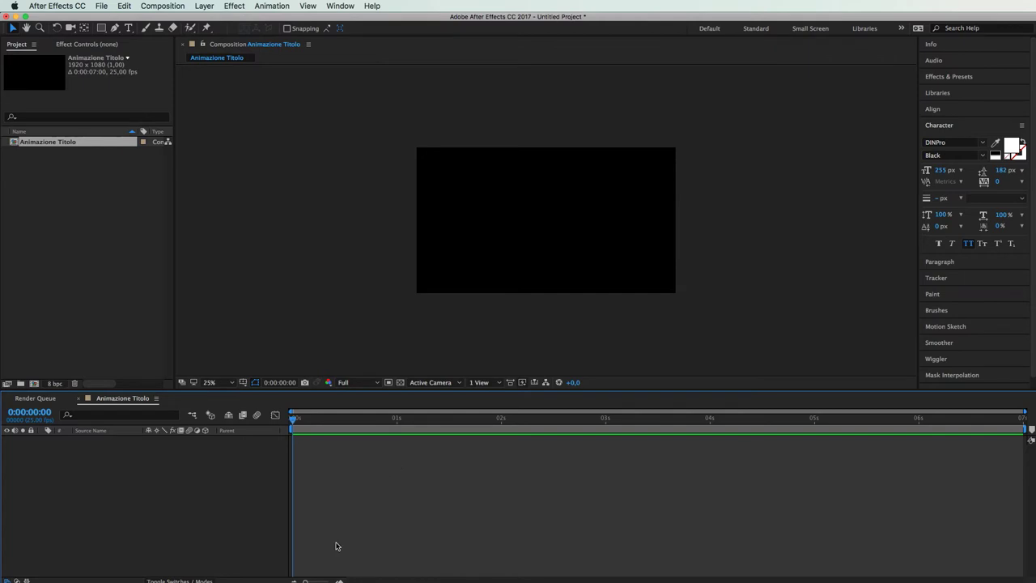
# - Add a text layer reading BAYWATCH to the composition and set its font to Bebas Neue
pyautogui.press('super+t')
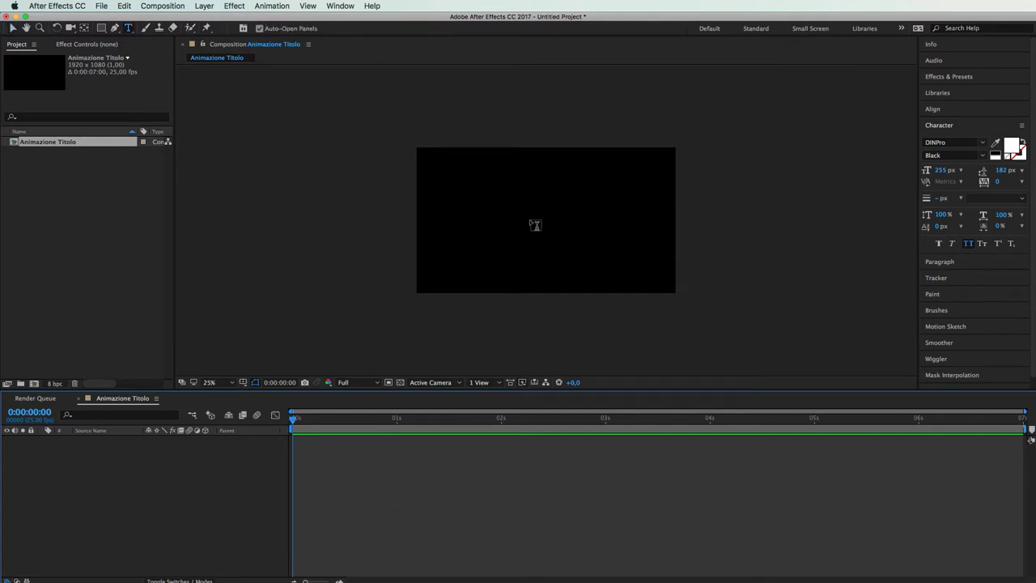
pyautogui.click(527, 219)
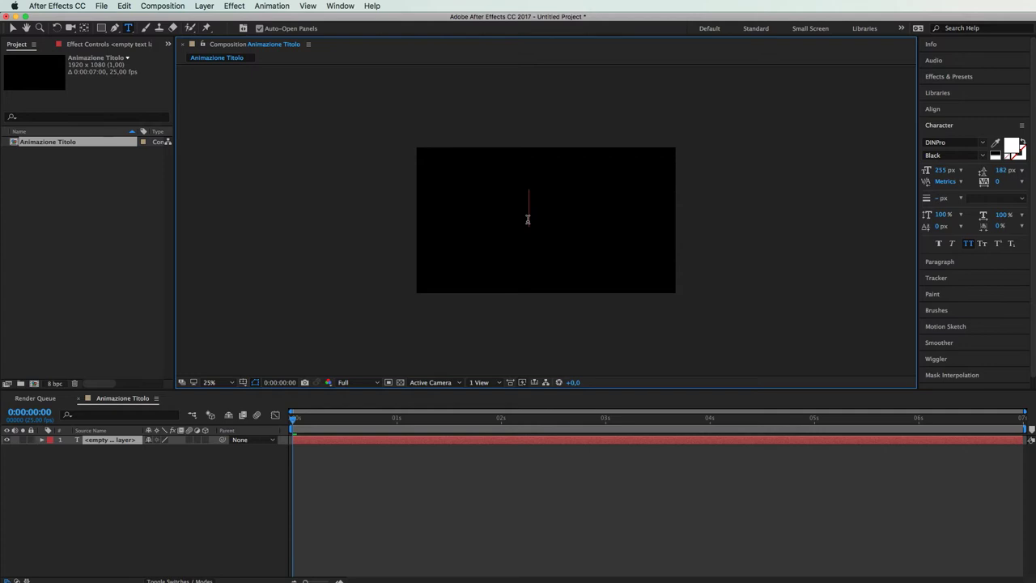
pyautogui.write('BAYWATCH')
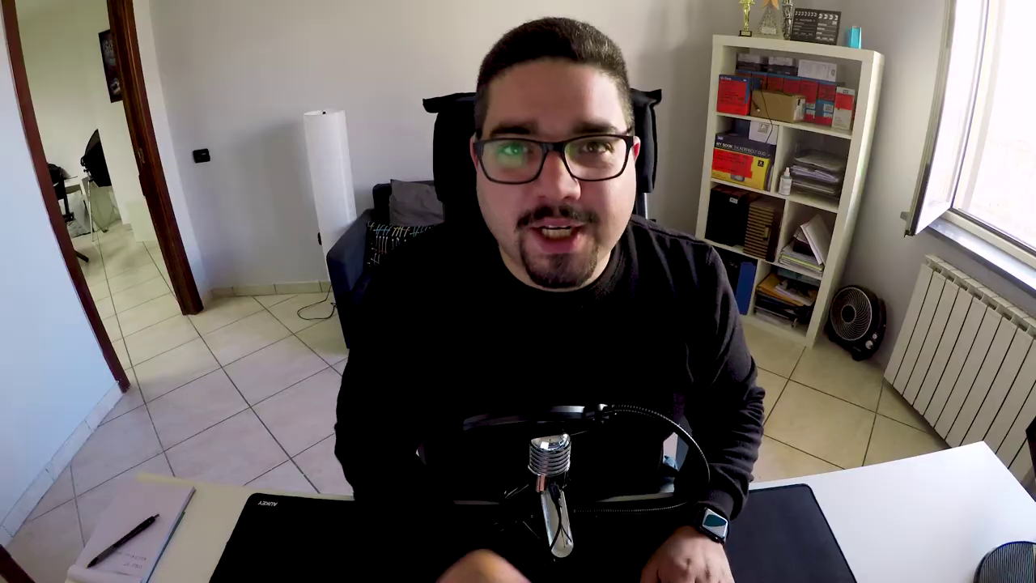
pyautogui.doubleClick(514, 200)
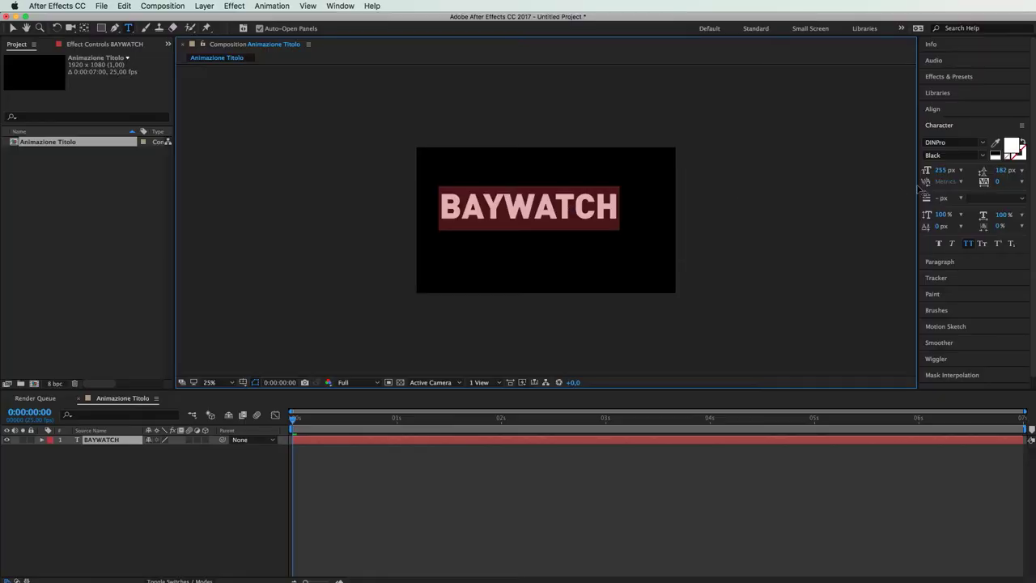
pyautogui.click(951, 142)
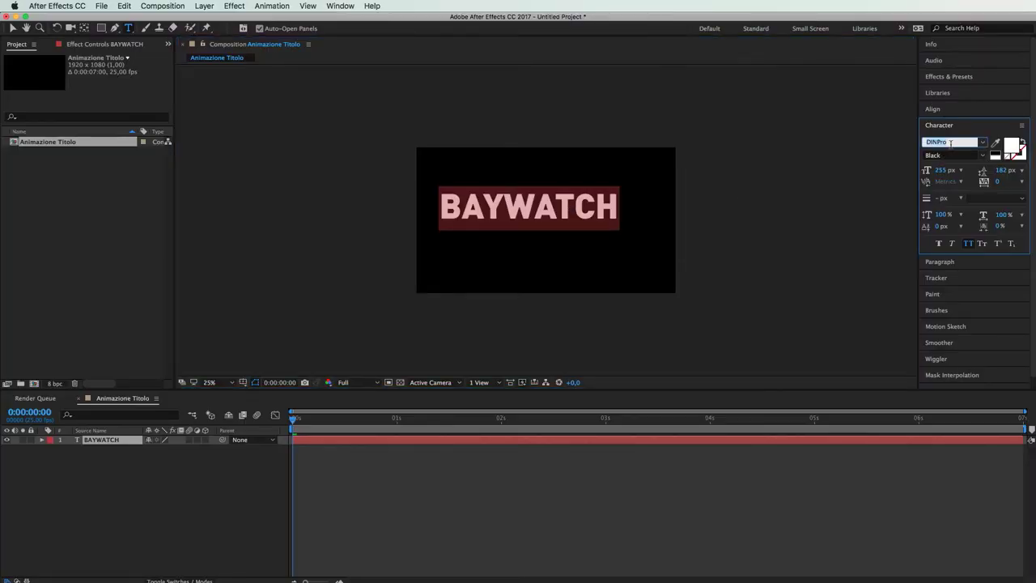
pyautogui.write('Bebas Neue')
pyautogui.press('Return')
# - Center the BAYWATCH text horizontally and vertically in the composition
pyautogui.click(14, 28)
pyautogui.moveTo(586, 218); pyautogui.dragTo(641, 261)
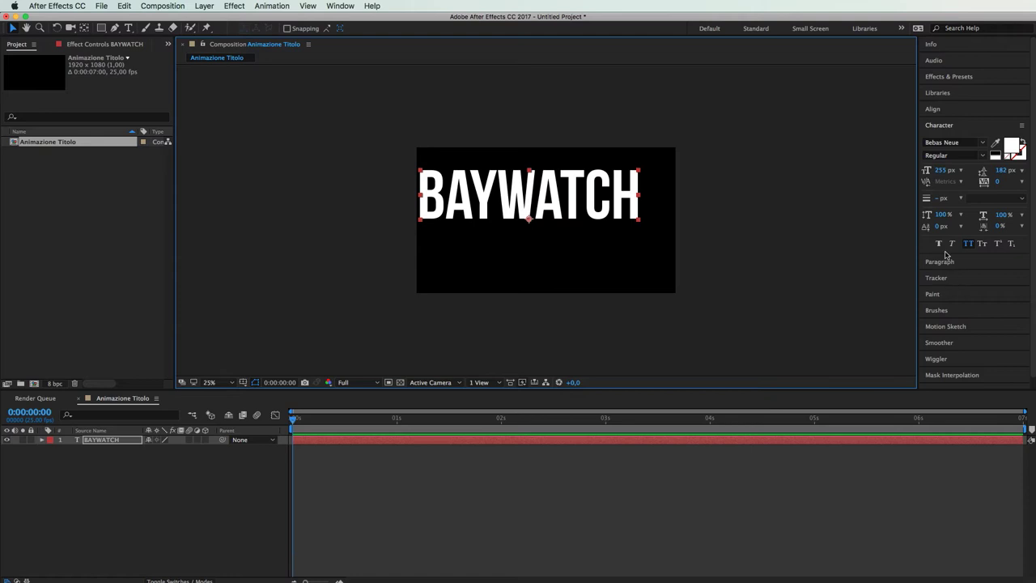
pyautogui.click(947, 109)
pyautogui.click(948, 138)
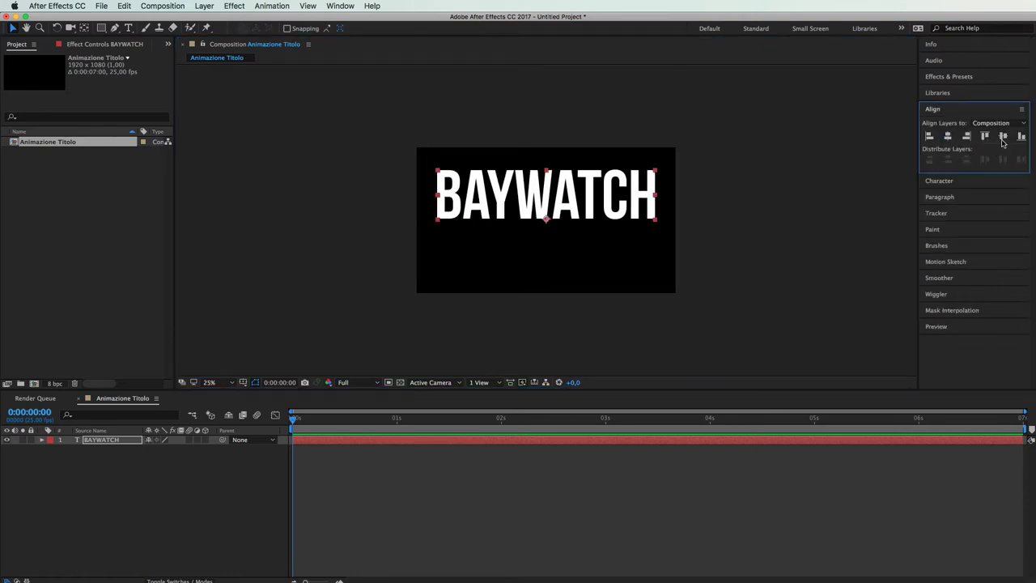
pyautogui.click(1004, 137)
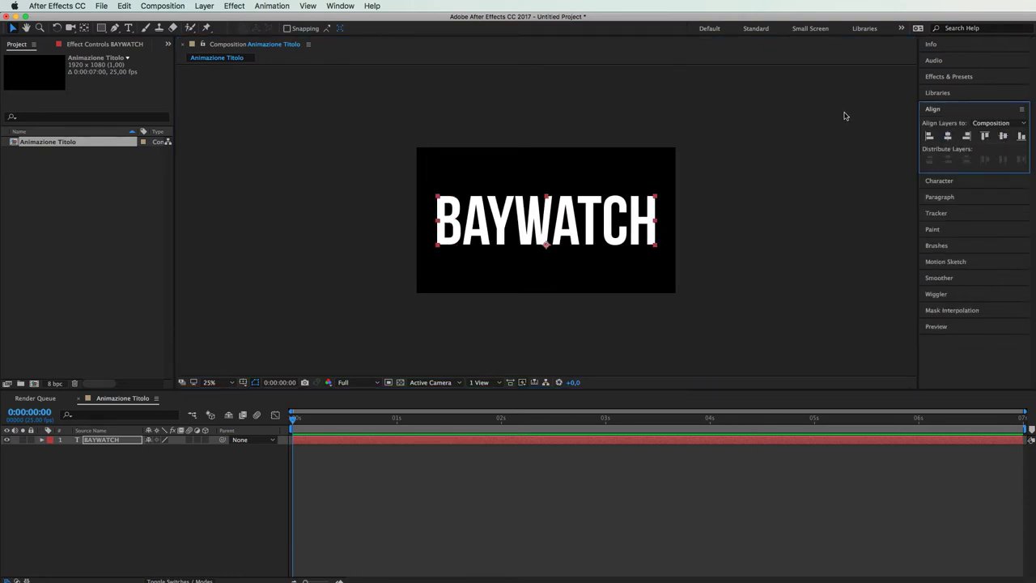
# - Create a white full-frame solid named bg and place it below the BAYWATCH text layer
pyautogui.click(537, 499)
pyautogui.rightClick(503, 491)
pyautogui.moveTo(566, 497)
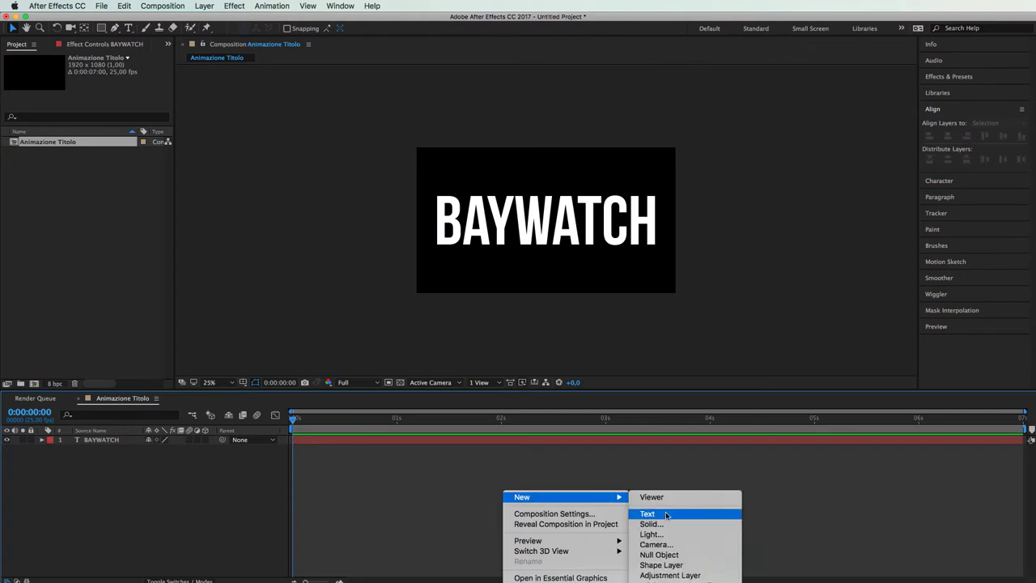
pyautogui.click(664, 524)
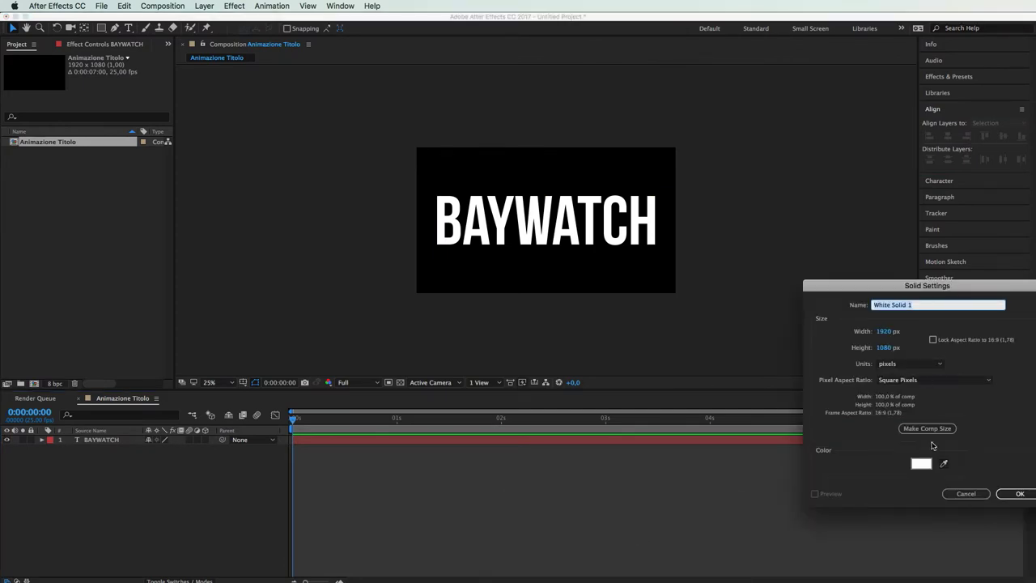
pyautogui.write('bg')
pyautogui.press('Return')
pyautogui.moveTo(105, 440); pyautogui.dragTo(109, 478)
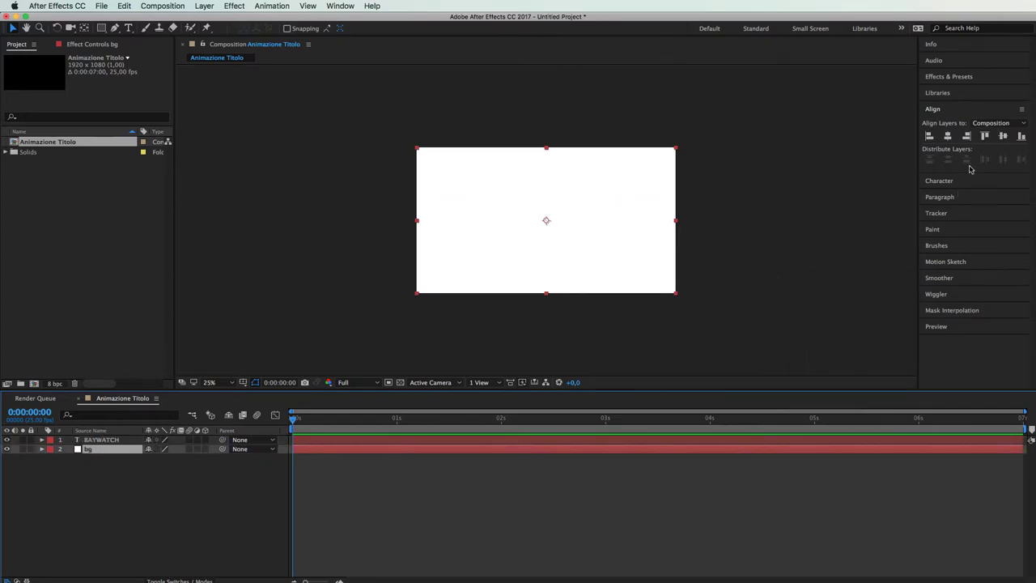
# - Find the Gradient Ramp effect by searching for ramp and apply it to the bg layer
pyautogui.click(945, 76)
pyautogui.click(944, 90)
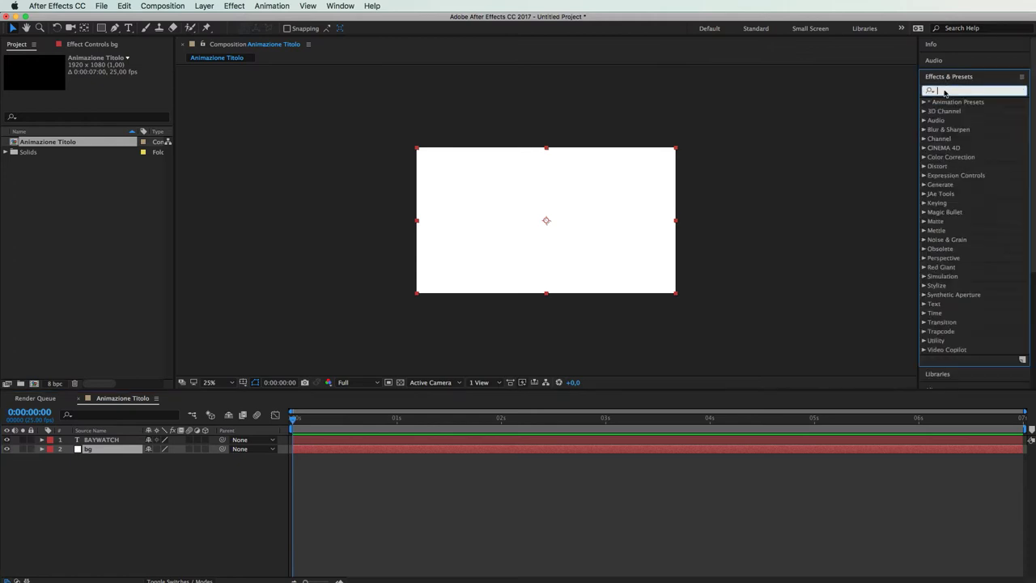
pyautogui.write('ramp')
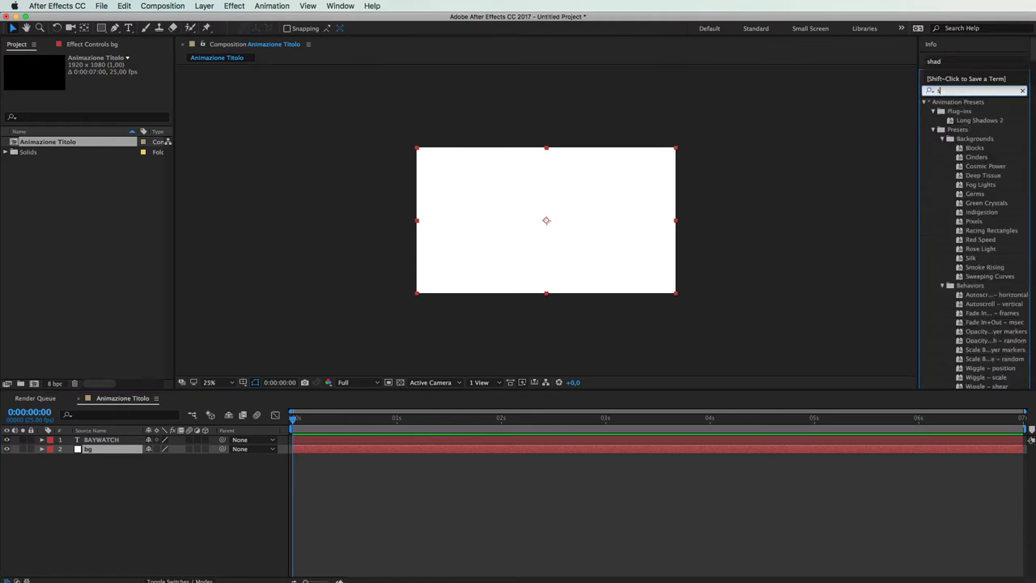
pyautogui.moveTo(952, 110); pyautogui.dragTo(130, 450)
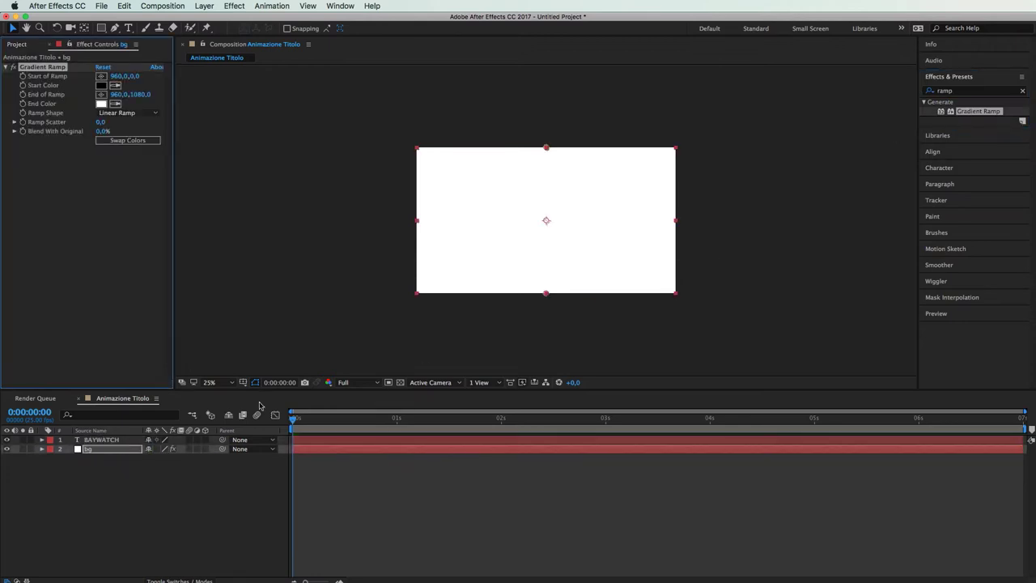
# - Color the bg layer's gradient with a bright red start color and a dark red end color
pyautogui.click(100, 85)
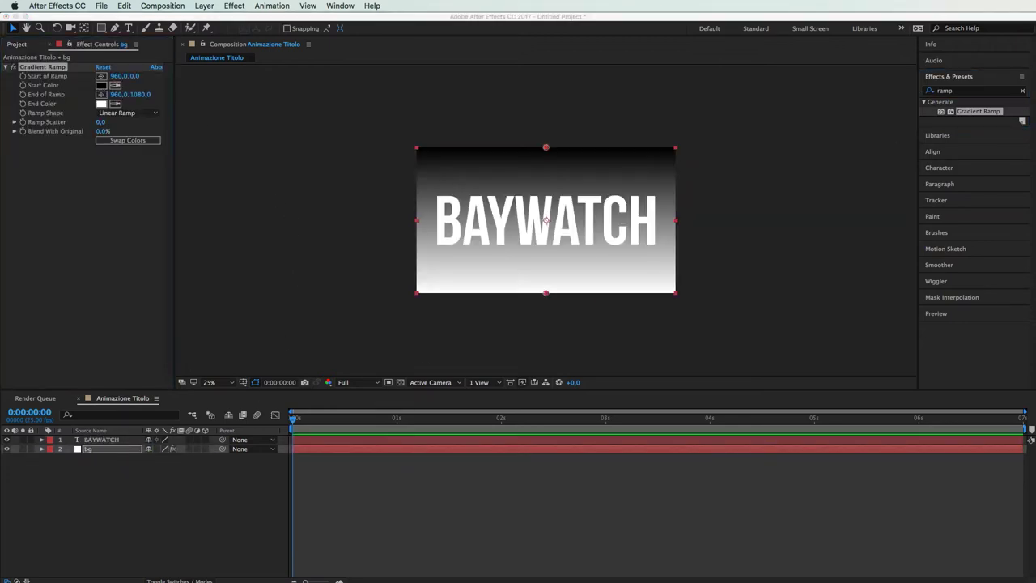
pyautogui.moveTo(701, 263); pyautogui.dragTo(694, 298)
pyautogui.click(799, 241)
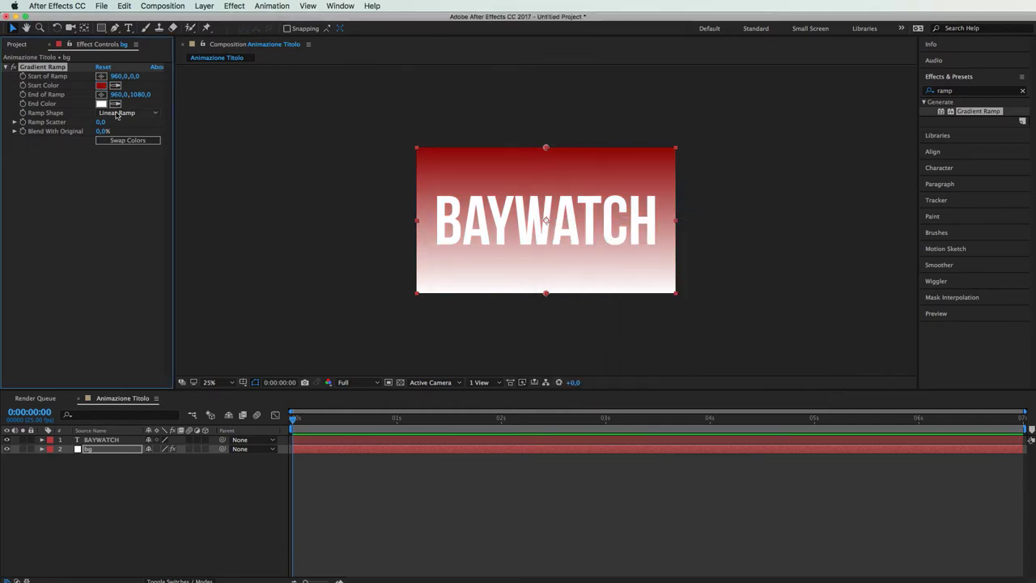
pyautogui.click(101, 103)
pyautogui.moveTo(645, 348); pyautogui.dragTo(693, 322)
pyautogui.click(779, 240)
pyautogui.click(101, 85)
pyautogui.moveTo(697, 308); pyautogui.dragTo(693, 287)
pyautogui.press('Return')
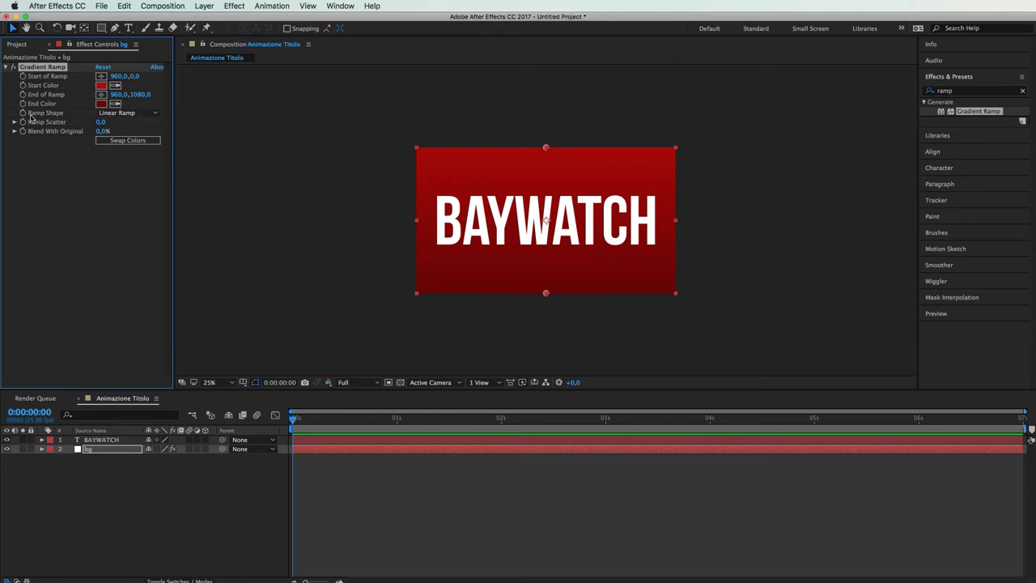
# - Change the bg gradient's ramp shape to Radial Ramp
pyautogui.click(104, 113)
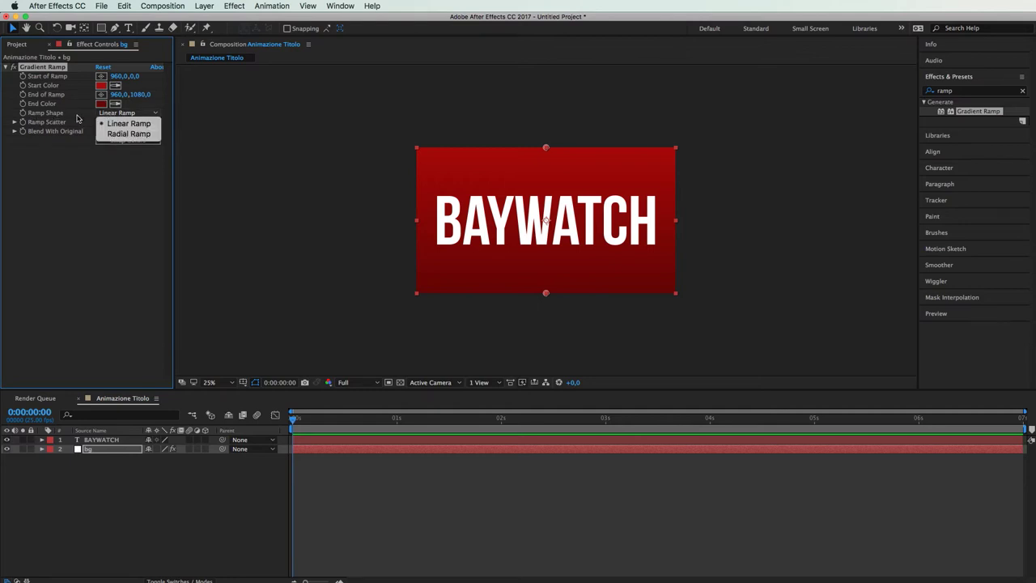
pyautogui.click(99, 119)
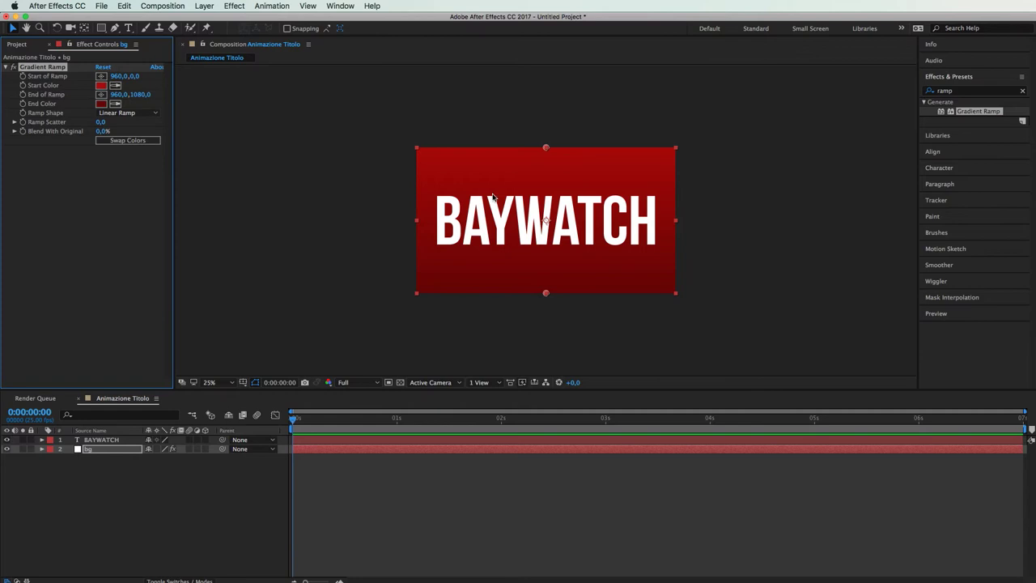
pyautogui.click(122, 114)
pyautogui.click(129, 130)
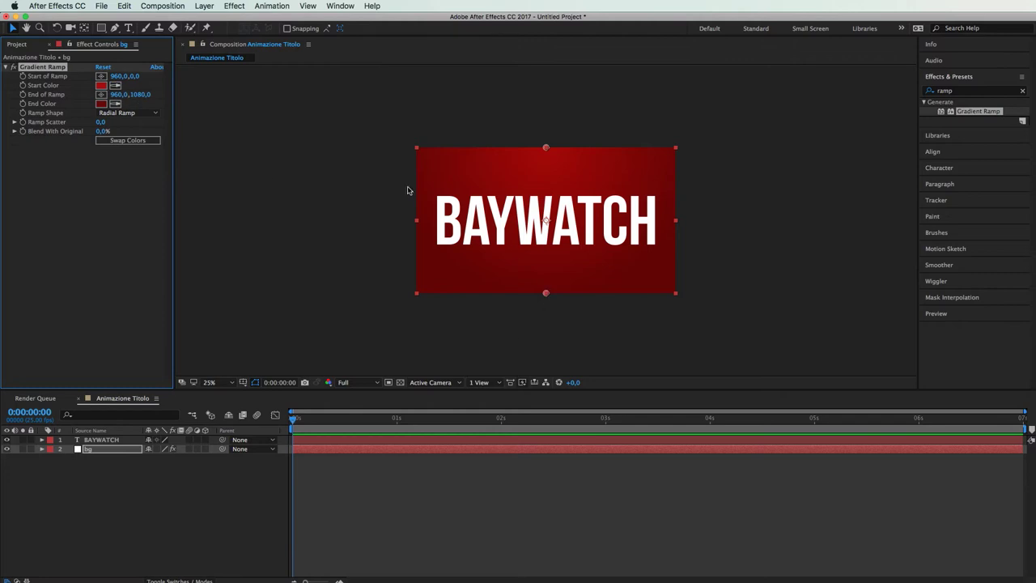
# - Move the gradient's start point to about 1472, 84 and its end point to about 60, 1568, then deselect the layer
pyautogui.moveTo(544, 147); pyautogui.dragTo(564, 124)
pyautogui.moveTo(544, 297); pyautogui.dragTo(423, 361)
pyautogui.moveTo(563, 125); pyautogui.dragTo(616, 160)
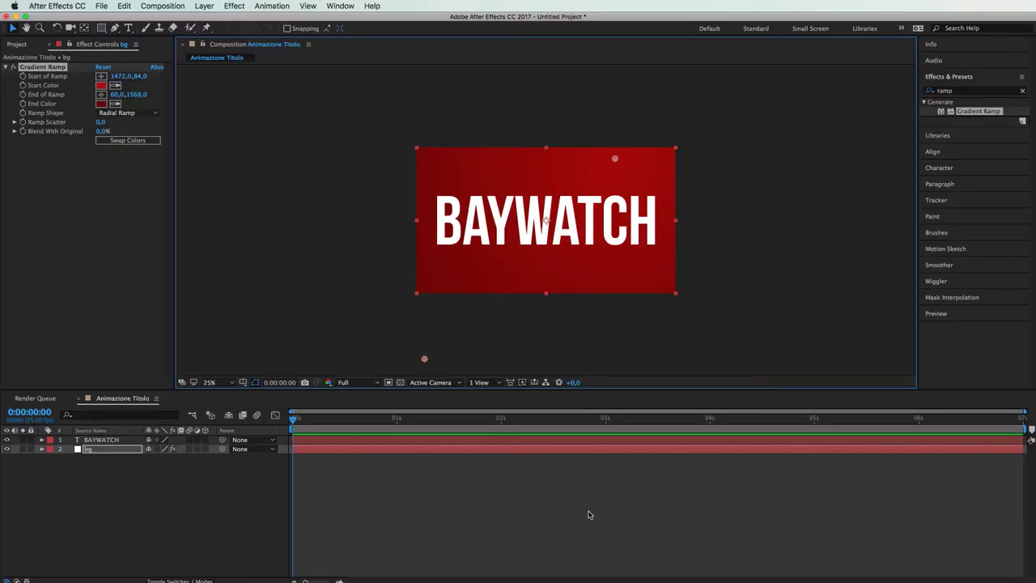
pyautogui.click(589, 515)
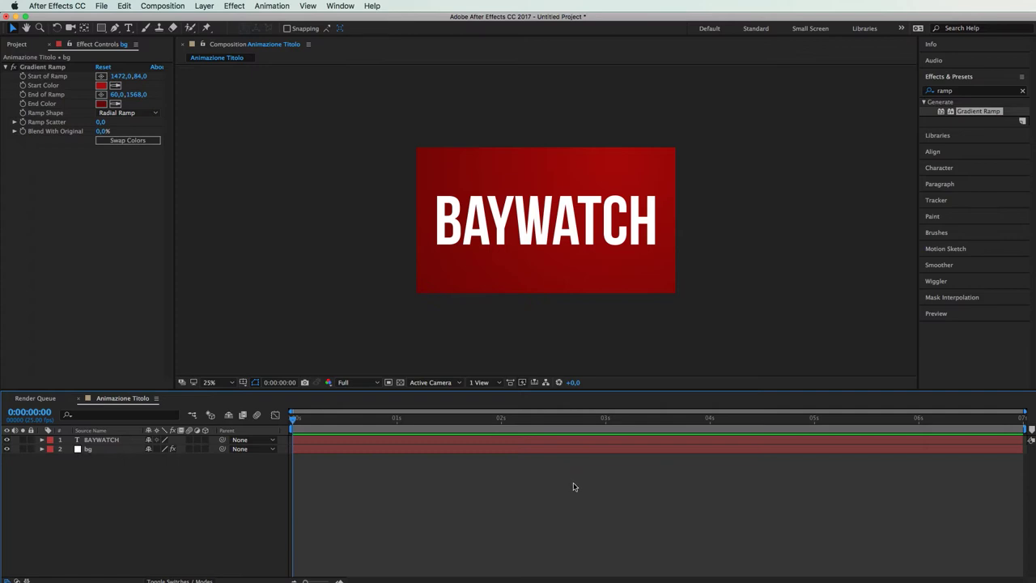
# - Switch to Chrome and examine the Baywatch title at 2:28 in the trailer as a reference, then minimize the window
pyautogui.press('super+Tab')
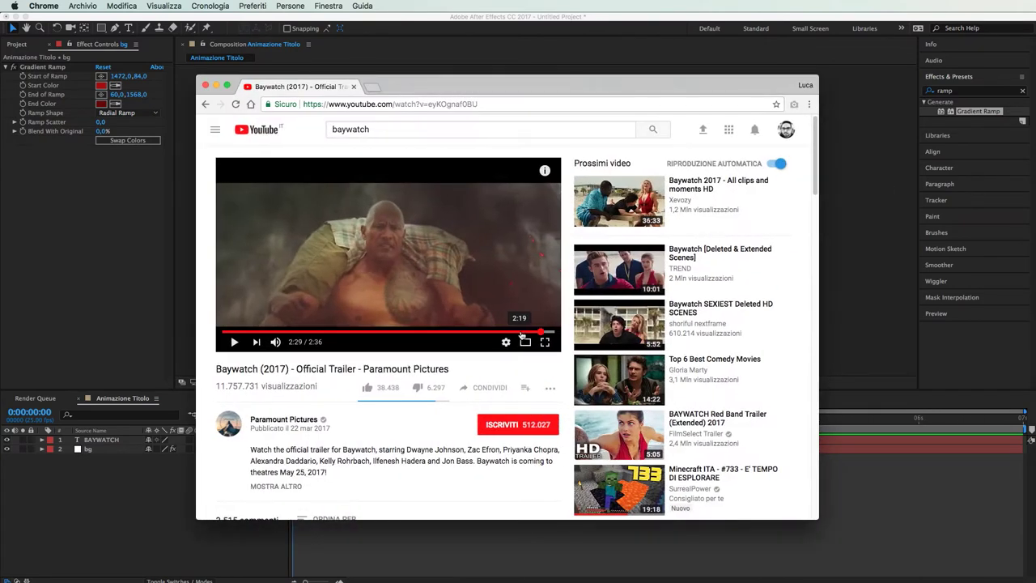
pyautogui.click(532, 333)
pyautogui.moveTo(532, 333); pyautogui.dragTo(538, 334)
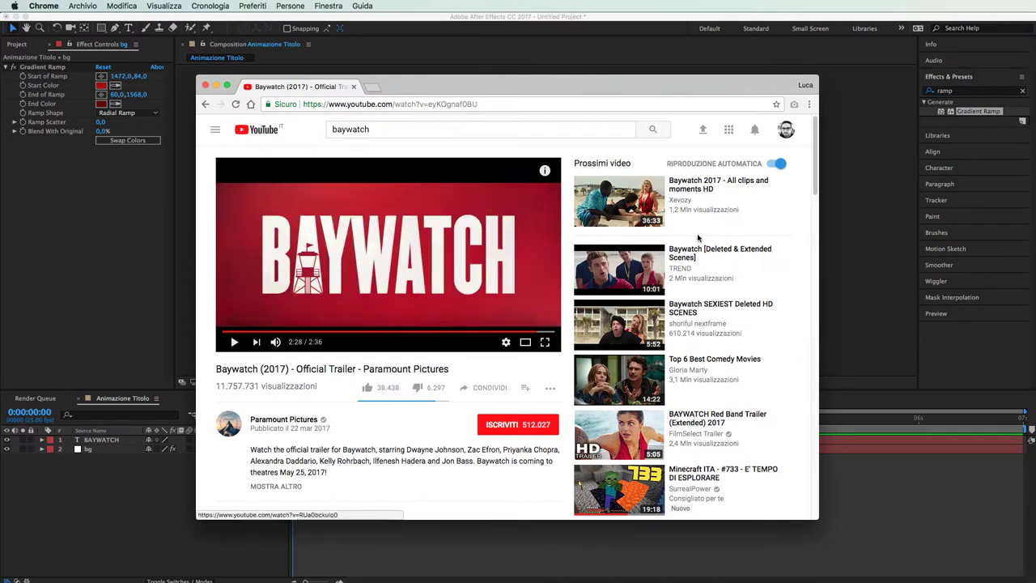
pyautogui.moveTo(628, 87); pyautogui.dragTo(831, 65)
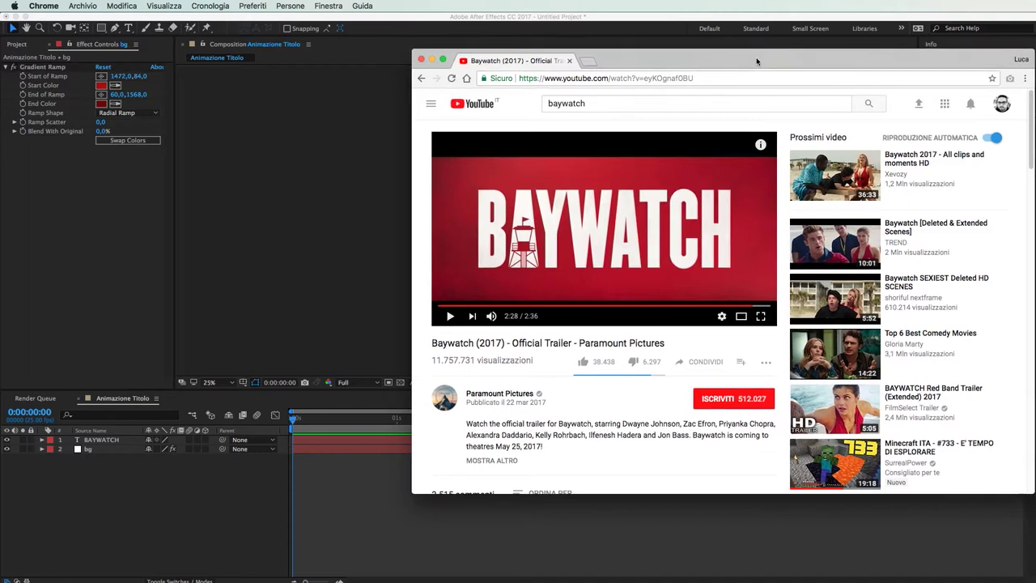
pyautogui.press('super+m')
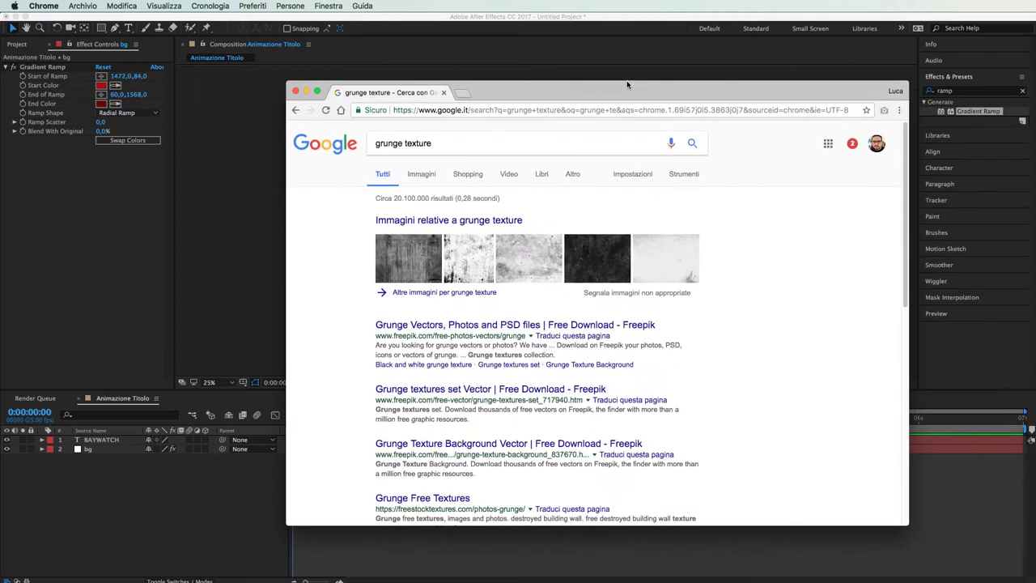
# - Filter the grunge texture image results to larger than 2 MP (1600×1200) and open the pale Shadowhouse Creations B/W grunge texture preview
pyautogui.click(421, 174)
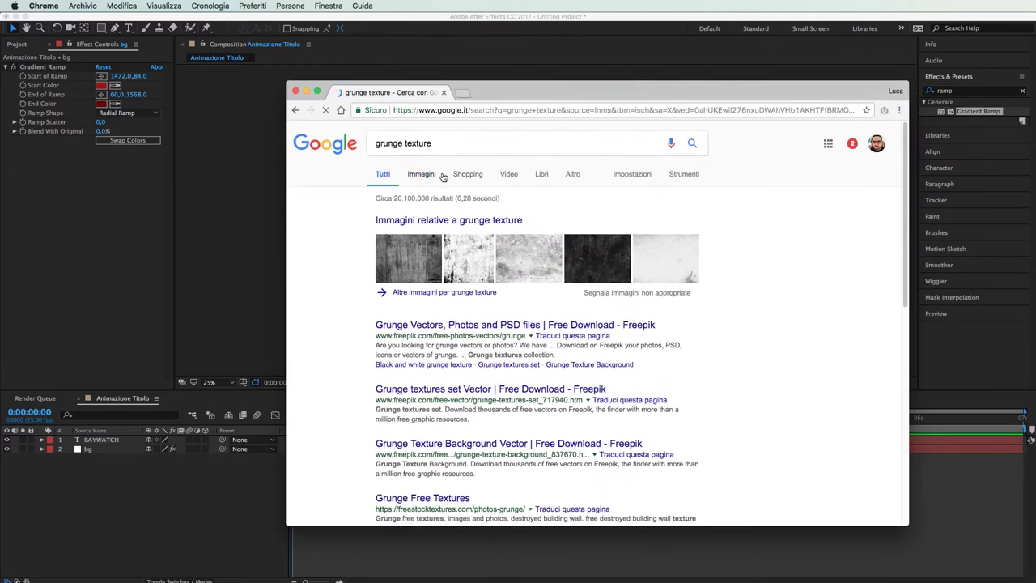
pyautogui.click(622, 175)
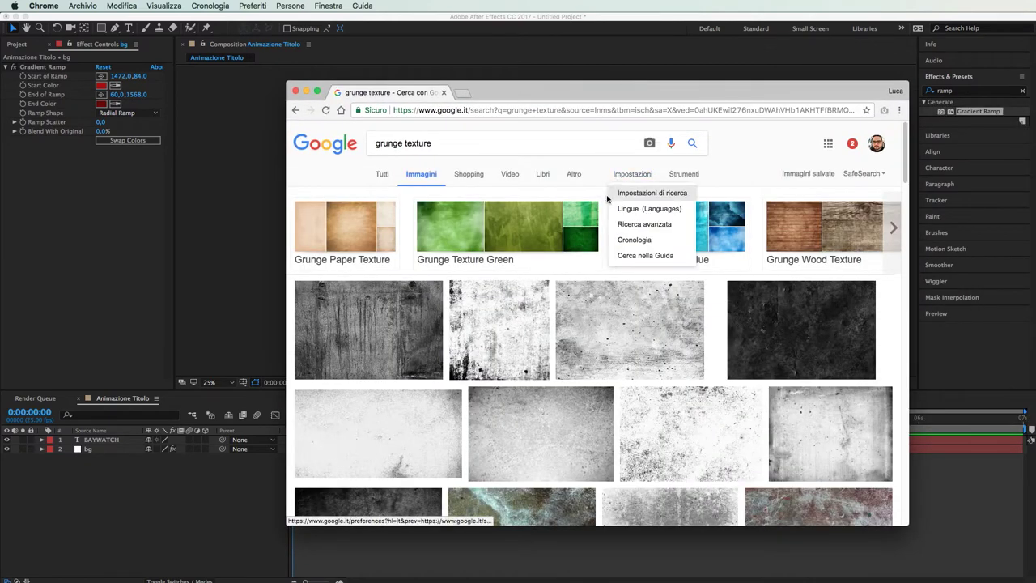
pyautogui.click(684, 174)
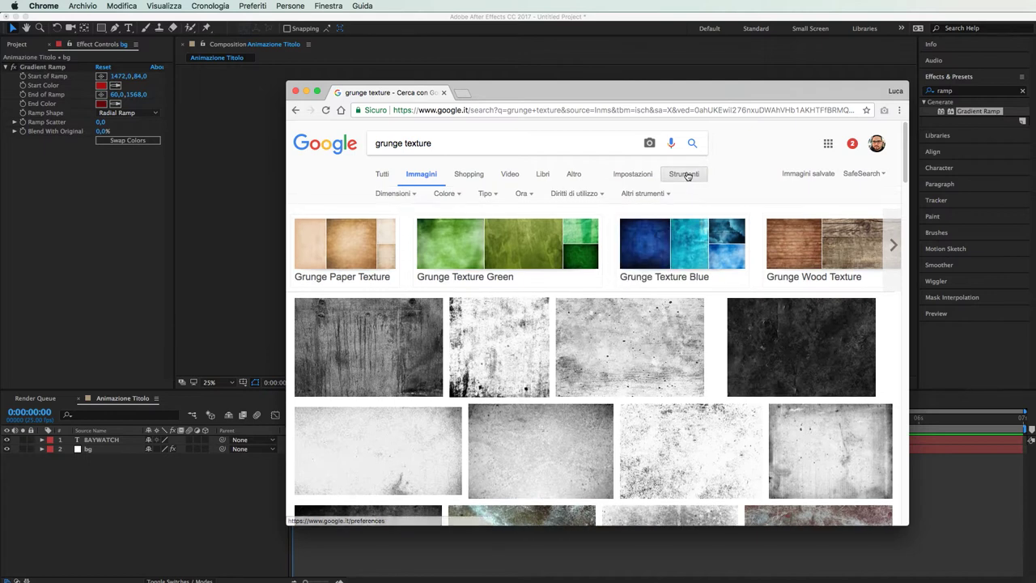
pyautogui.click(395, 193)
pyautogui.moveTo(419, 275)
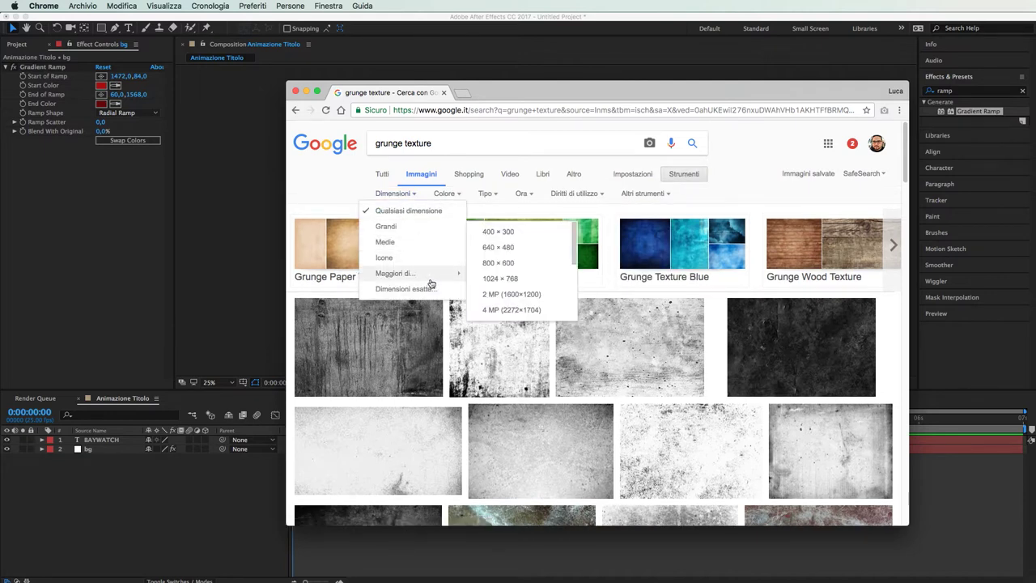
pyautogui.click(540, 301)
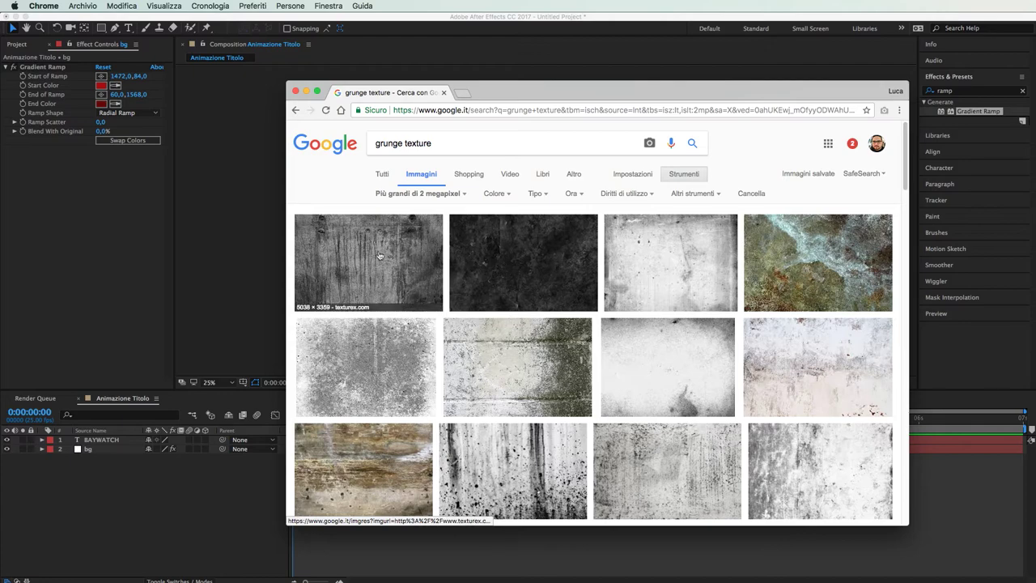
pyautogui.scroll(-1, 685, 348)
pyautogui.click(685, 348)
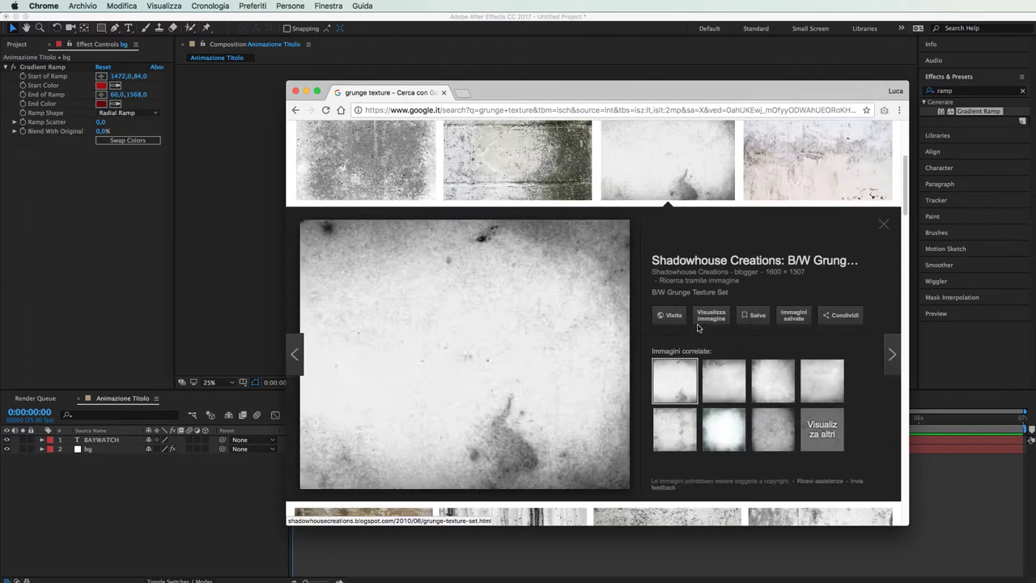
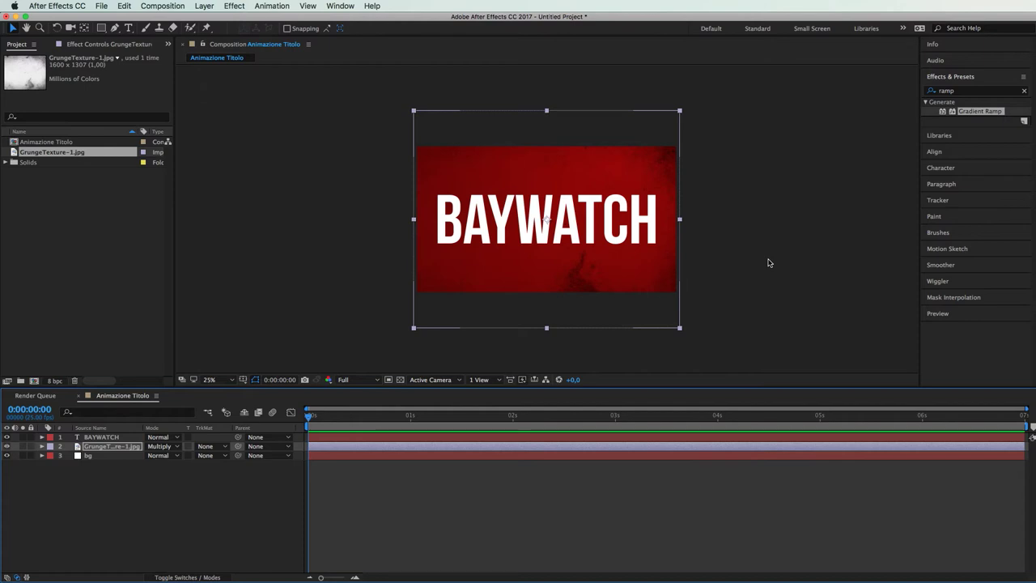
# - Find the Gaussian Blur effect and apply it to the GrungeTexture-1.jpg layer
pyautogui.click(180, 530)
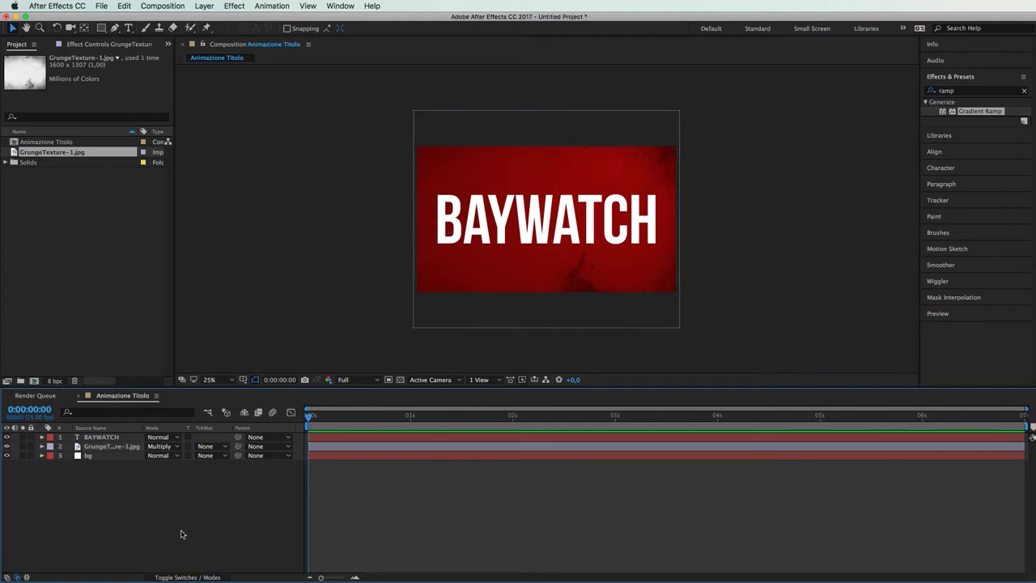
pyautogui.click(118, 446)
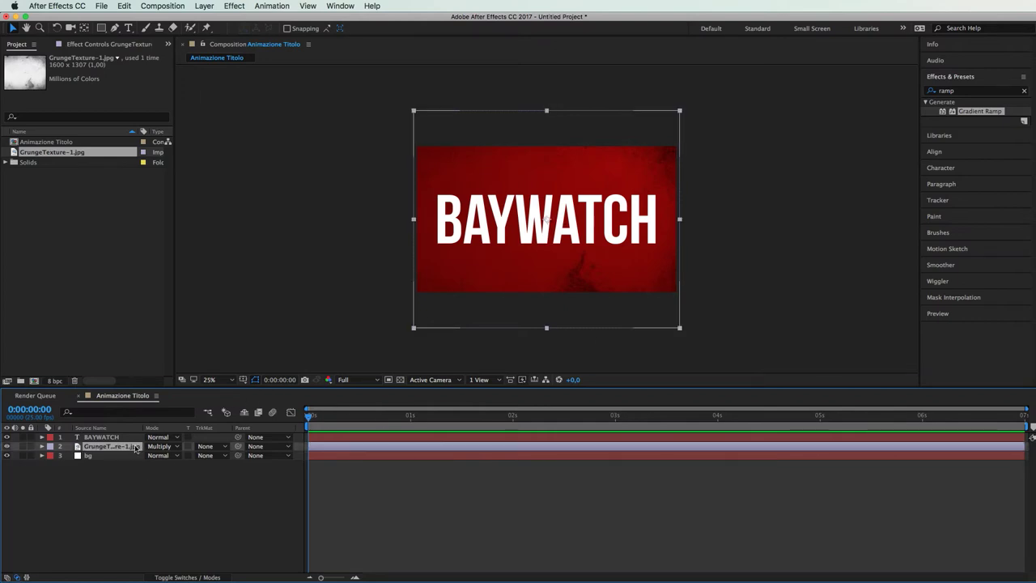
pyautogui.press('.')
pyautogui.press('.')
pyautogui.moveTo(737, 227); pyautogui.dragTo(744, 264)
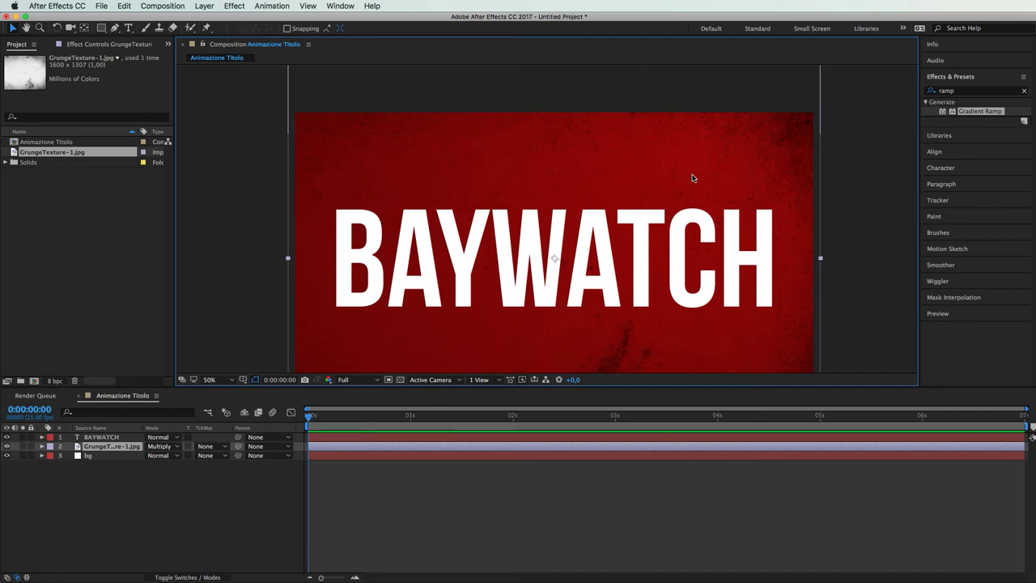
pyautogui.click(969, 90)
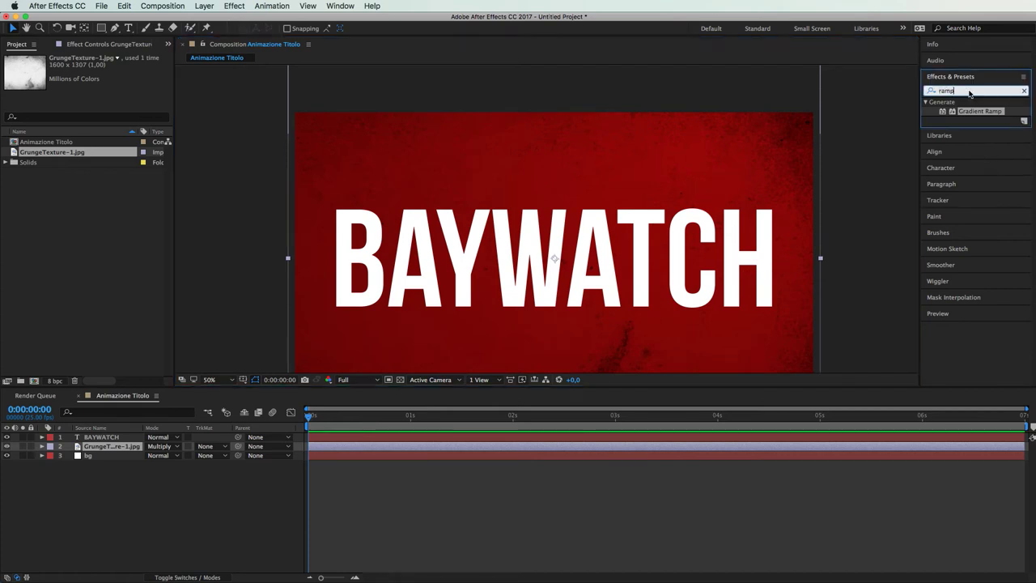
pyautogui.write('blur')
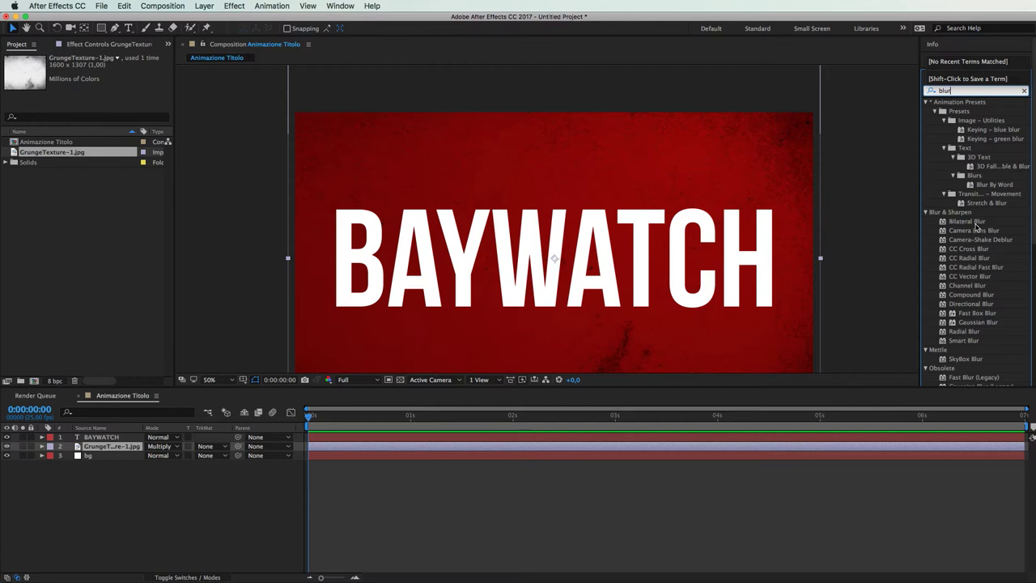
pyautogui.press('super+a')
pyautogui.write('gau')
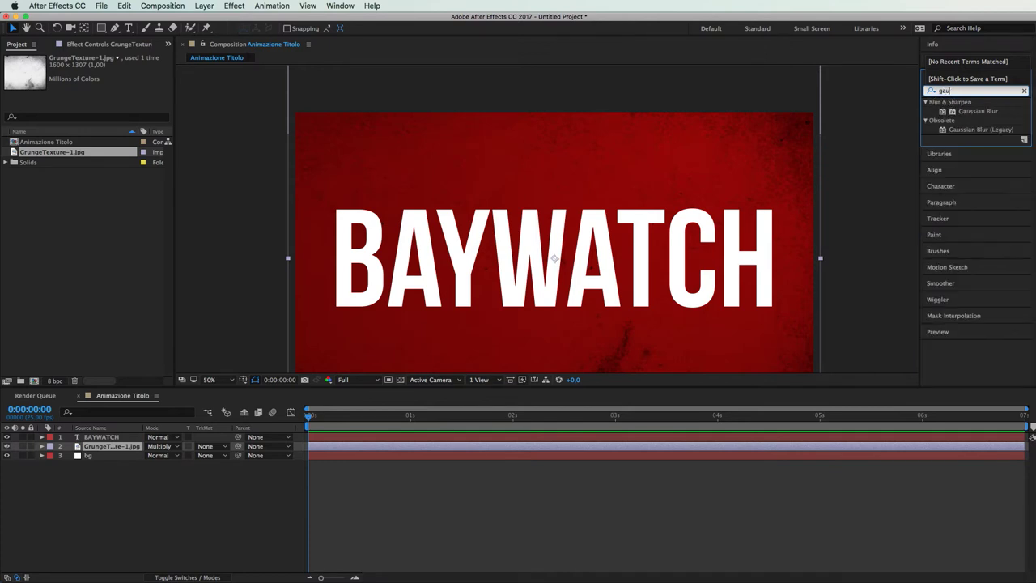
pyautogui.moveTo(978, 113); pyautogui.dragTo(114, 448)
# - Try a Blurriness of 10 on the grunge texture's Gaussian Blur
pyautogui.click(102, 76)
pyautogui.write('10')
pyautogui.press('Return')
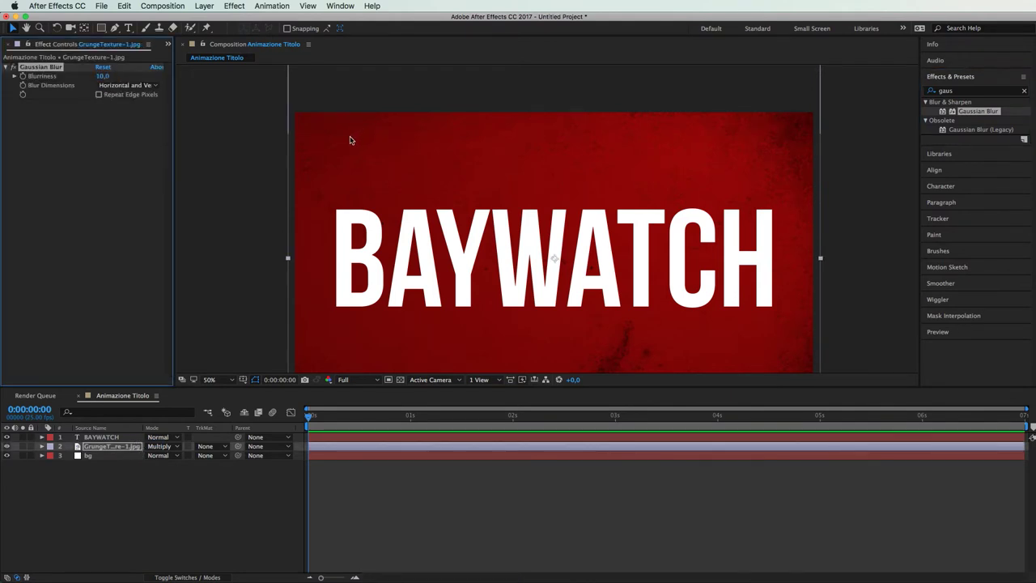
# - Set the grunge texture's Gaussian Blur Blurriness to 30
pyautogui.click(104, 76)
pyautogui.write('30')
pyautogui.press('Return')
pyautogui.press(',')
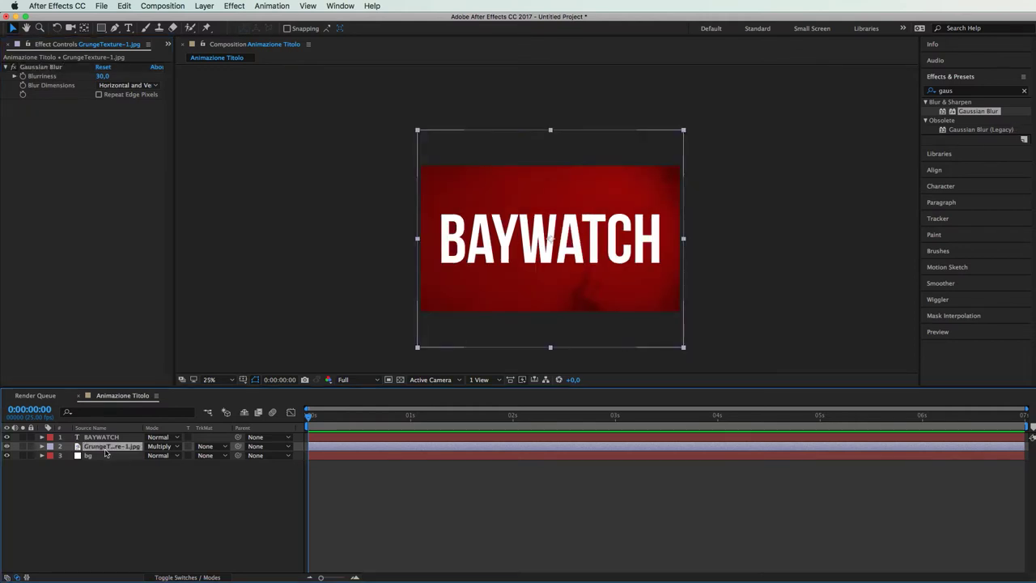
# - Duplicate the blurred grunge texture layer and remove the Gaussian Blur from the upper copy
pyautogui.press('super+d')
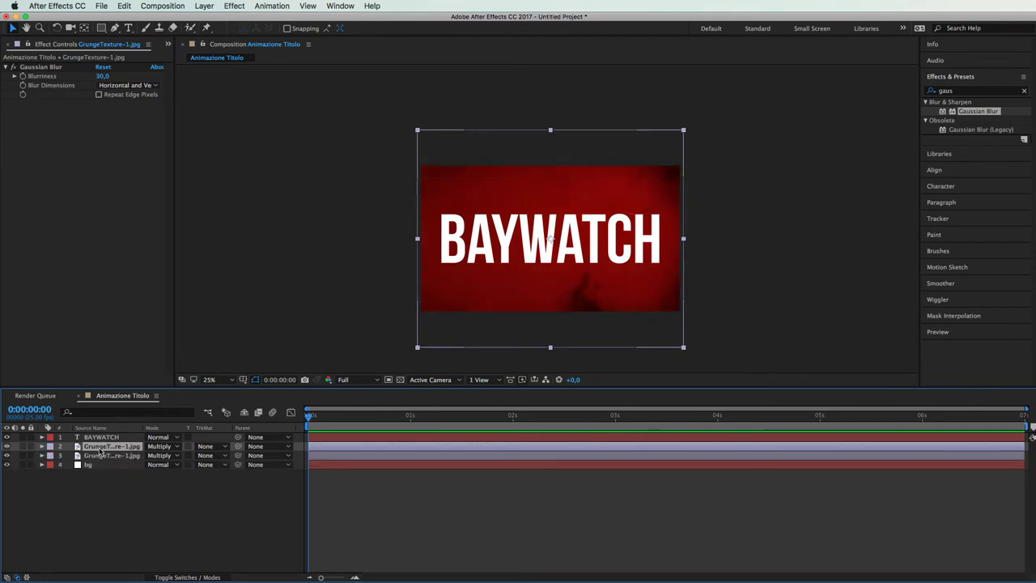
pyautogui.click(32, 68)
pyautogui.press('Delete')
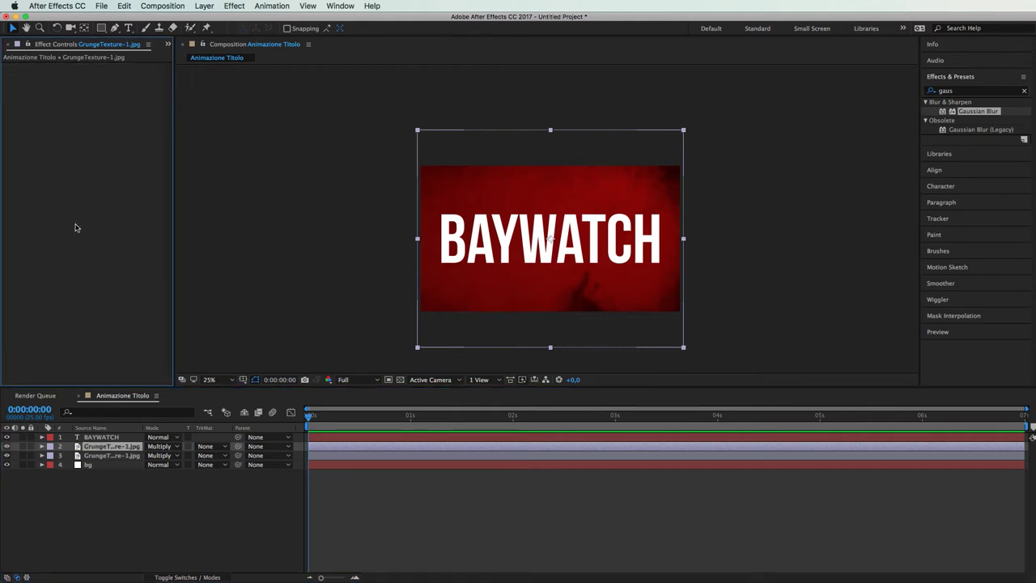
# - Rotate the upper grunge texture copy by 180°
pyautogui.press('r')
pyautogui.click(163, 455)
pyautogui.write('180')
pyautogui.press('Return')
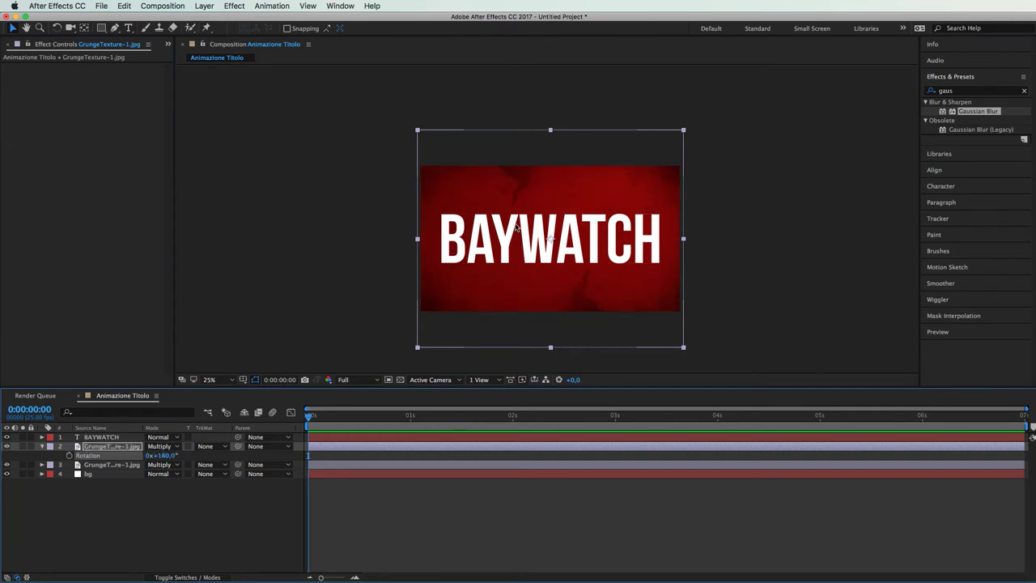
# - Enlarge the rotated grunge texture copy well beyond the frame, reposition it over the composition, and deselect it
pyautogui.moveTo(419, 132); pyautogui.dragTo(342, 72)
pyautogui.moveTo(551, 172); pyautogui.dragTo(565, 170)
pyautogui.click(543, 530)
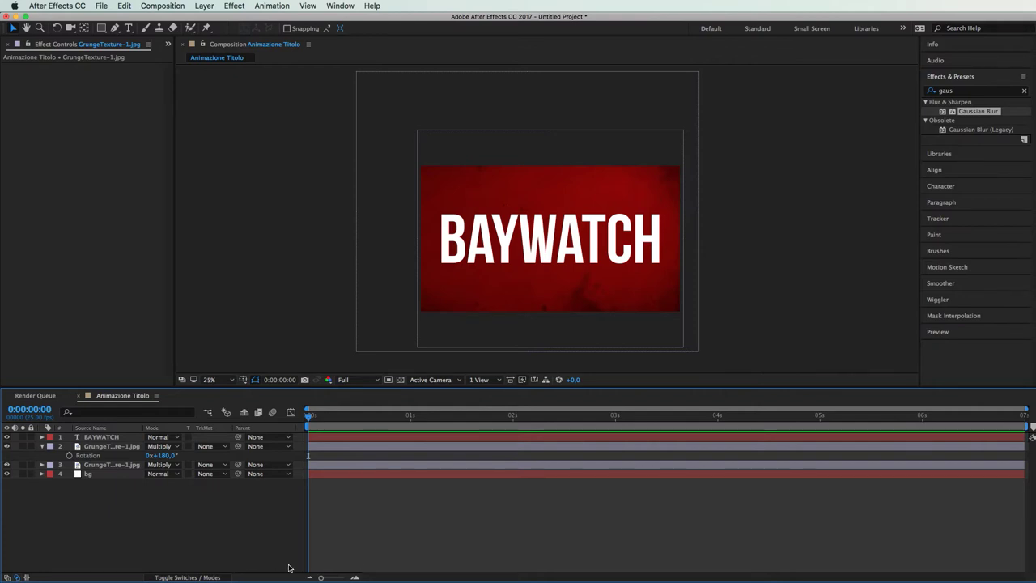
pyautogui.rightClick(374, 493)
pyautogui.moveTo(394, 499)
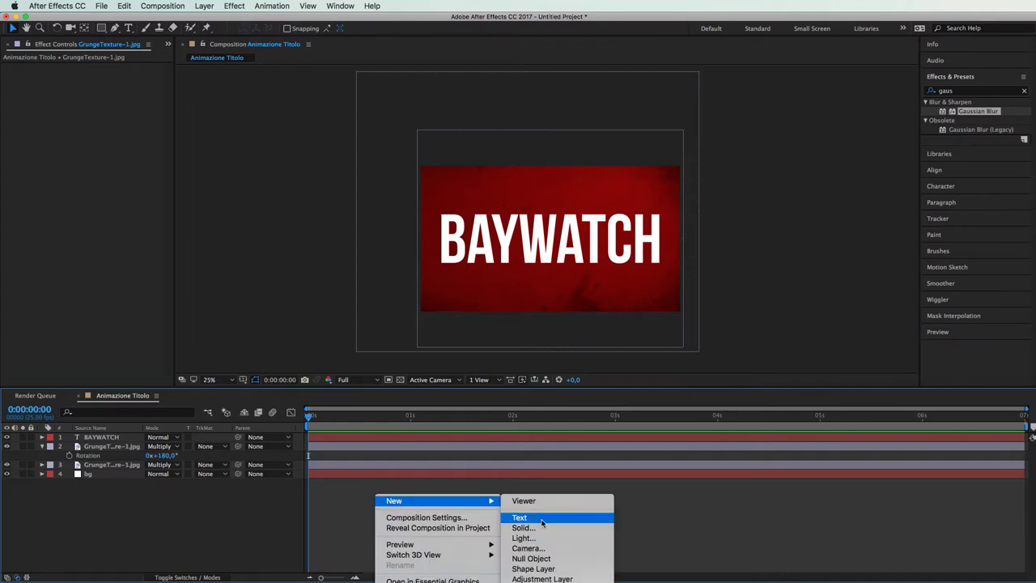
pyautogui.click(558, 519)
# - Create a black 1920 × 1080 px solid layer named vignetta
pyautogui.rightClick(386, 519)
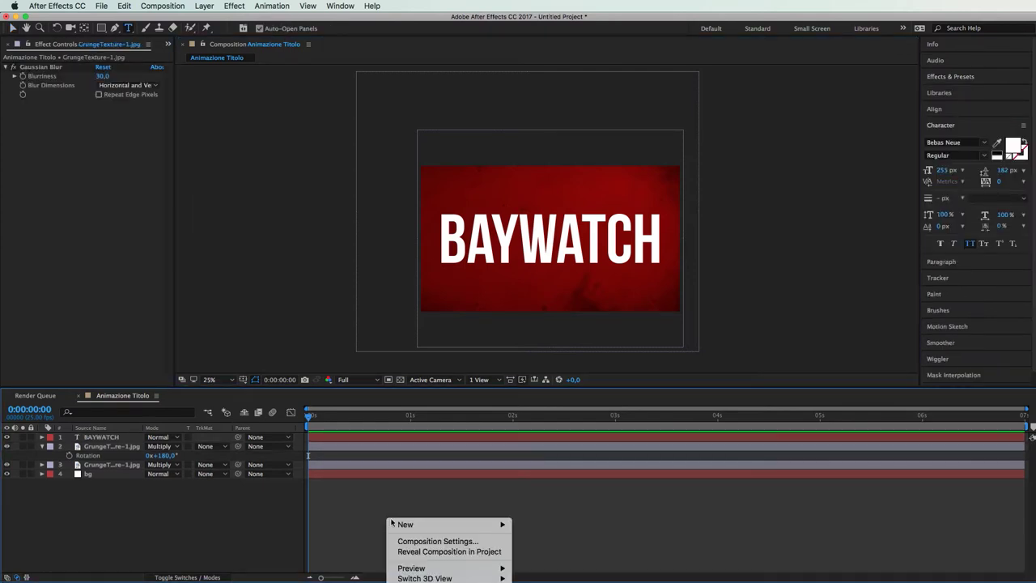
pyautogui.moveTo(440, 524)
pyautogui.click(530, 552)
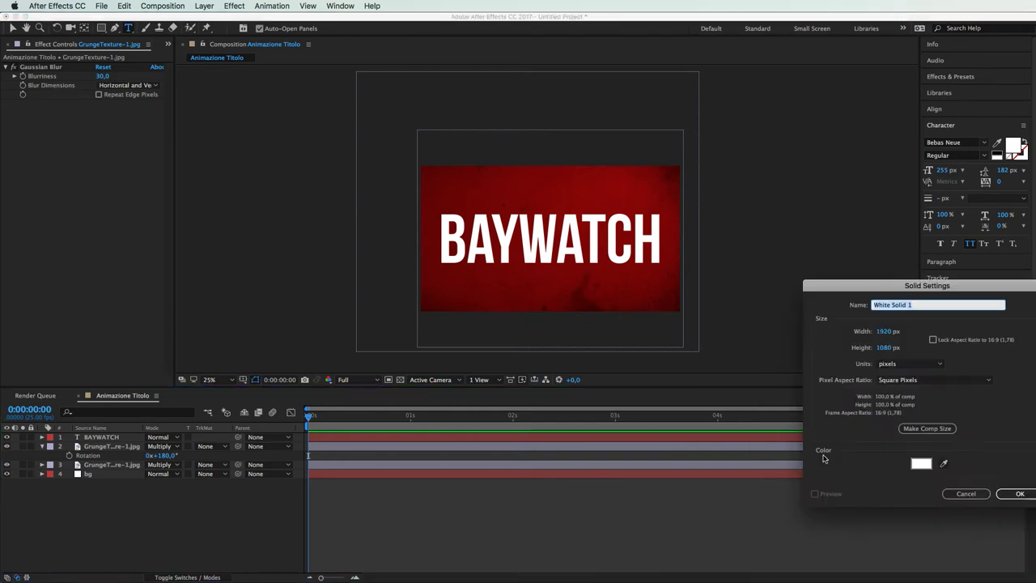
pyautogui.click(921, 463)
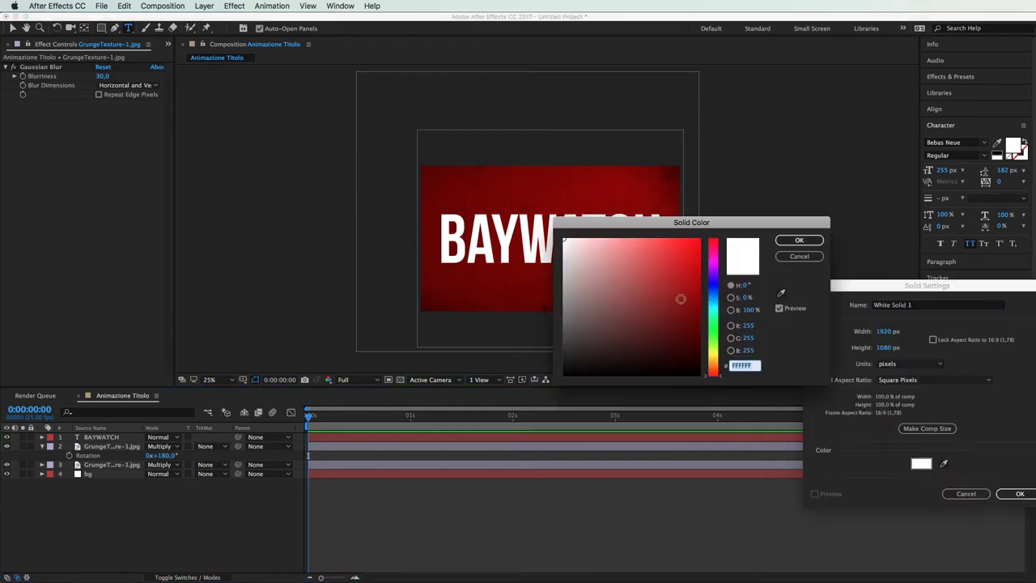
pyautogui.click(799, 240)
pyautogui.click(923, 308)
pyautogui.write('vignetta')
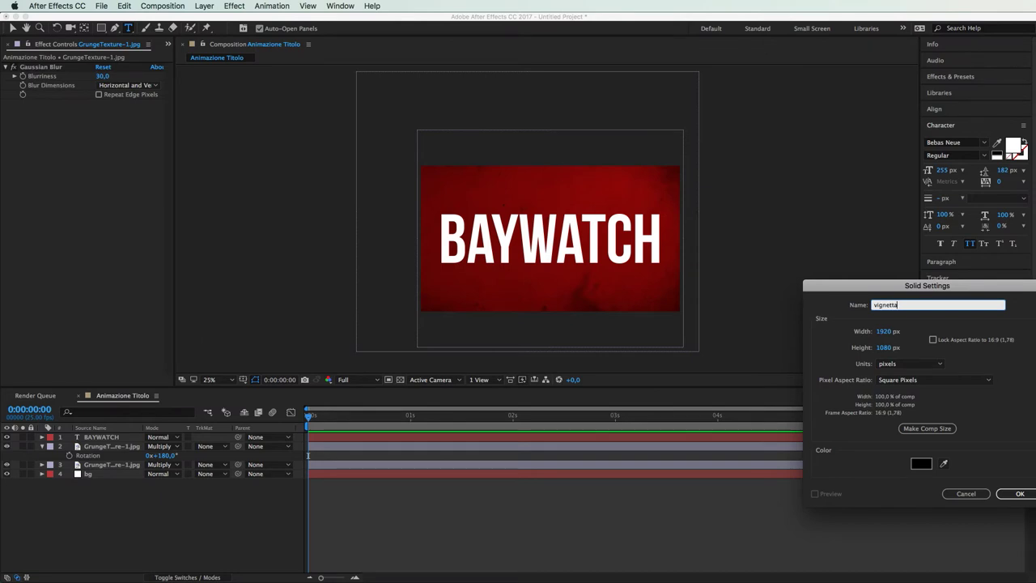
pyautogui.press('Return')
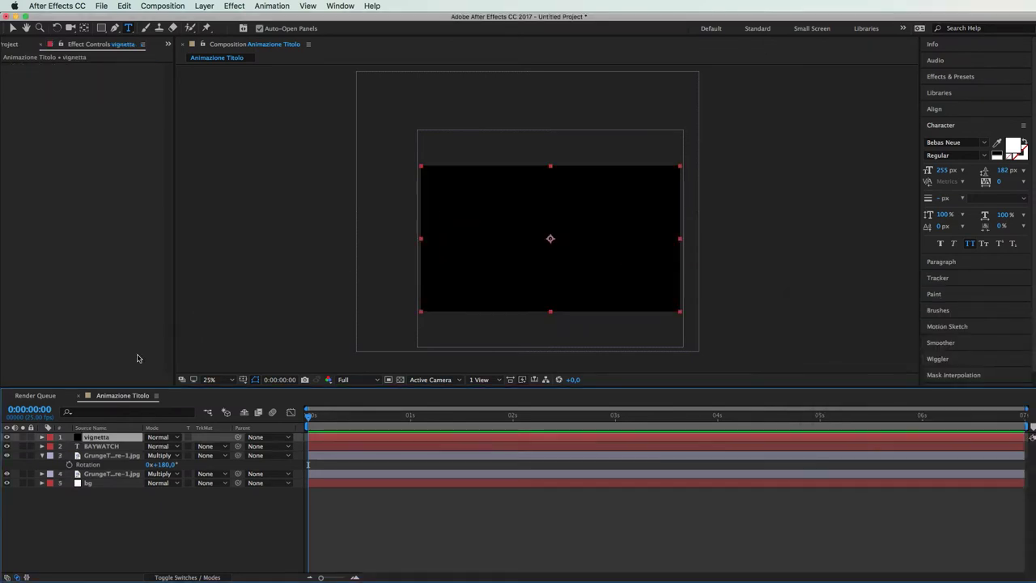
# - Add a full-frame elliptical mask to the vignetta layer and invert it
pyautogui.moveTo(101, 27); pyautogui.dragTo(167, 55)
pyautogui.click(127, 439)
pyautogui.doubleClick(102, 32)
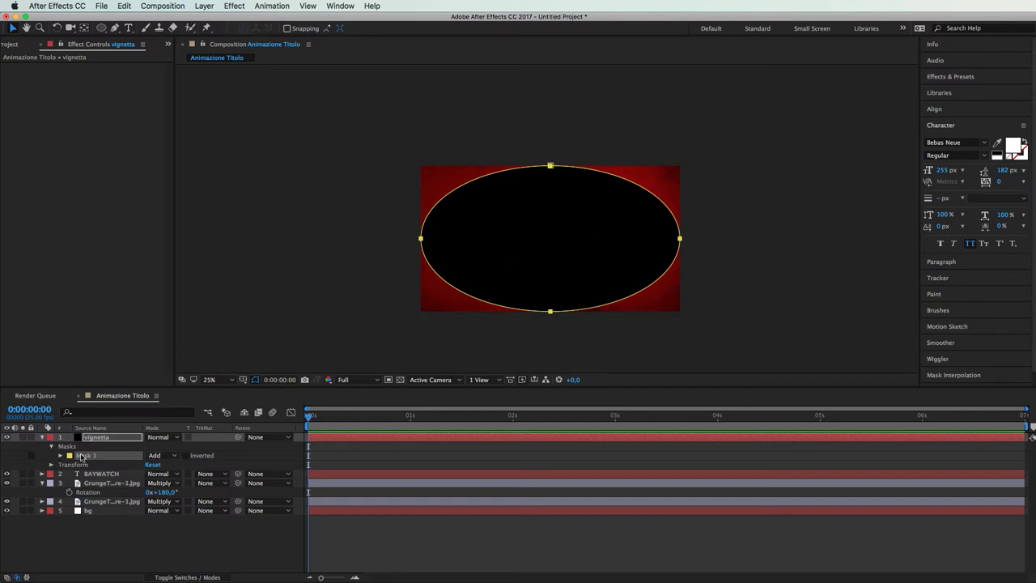
pyautogui.click(187, 455)
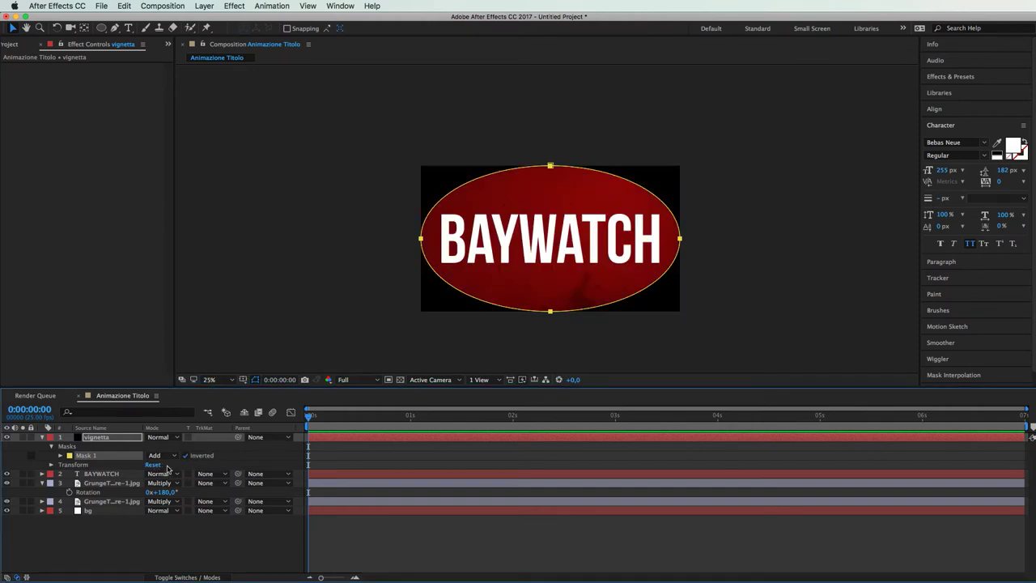
# - Soften the vignetta mask with a feather of about 605 pixels and an expansion of about 397 pixels
pyautogui.click(59, 457)
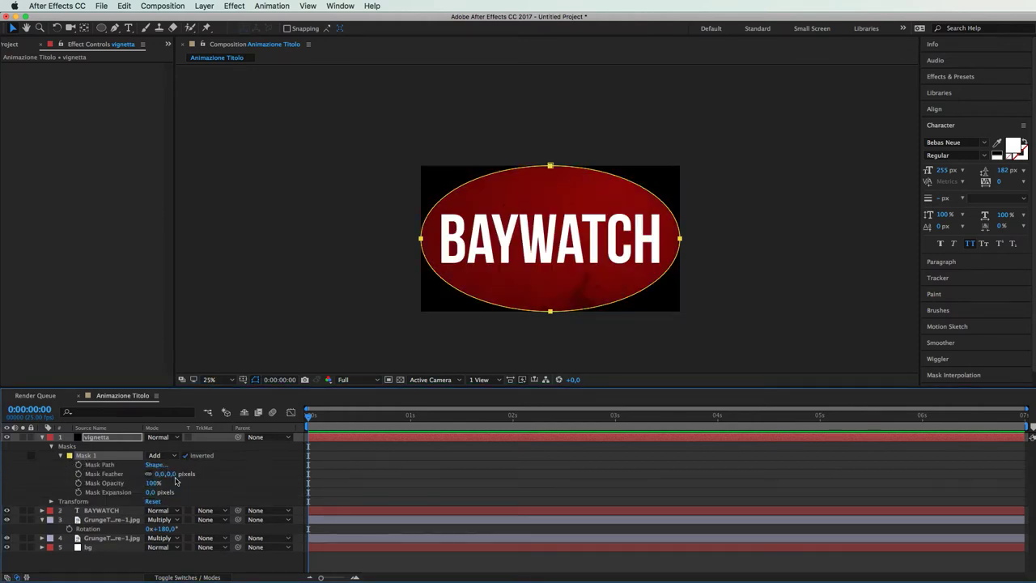
pyautogui.moveTo(162, 473); pyautogui.dragTo(504, 481)
pyautogui.moveTo(150, 492); pyautogui.dragTo(346, 492)
pyautogui.rightClick(290, 496)
pyautogui.click(387, 484)
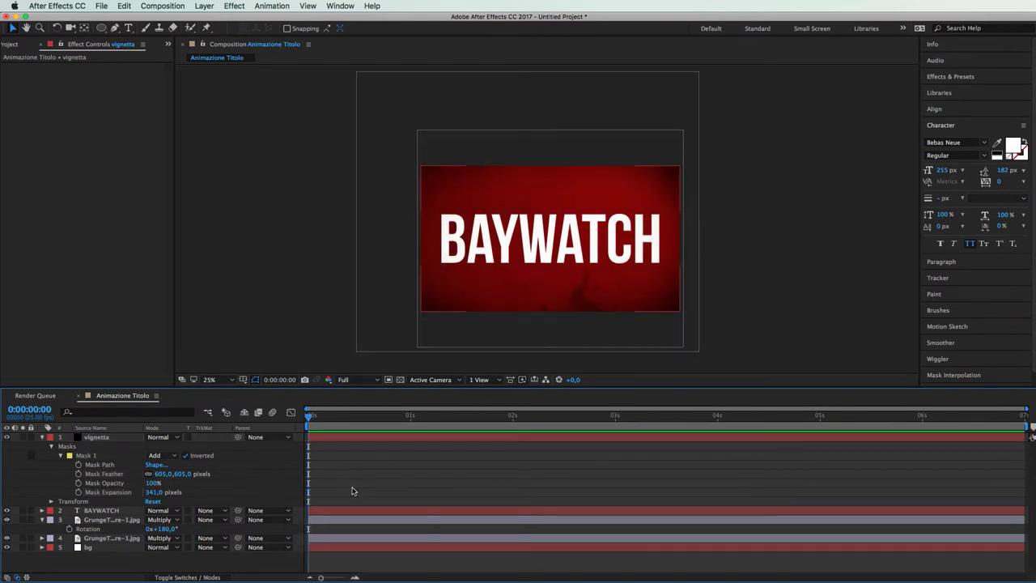
pyautogui.moveTo(150, 492); pyautogui.dragTo(190, 493)
# - Set the vignetta layer's opacity to 50%
pyautogui.click(104, 437)
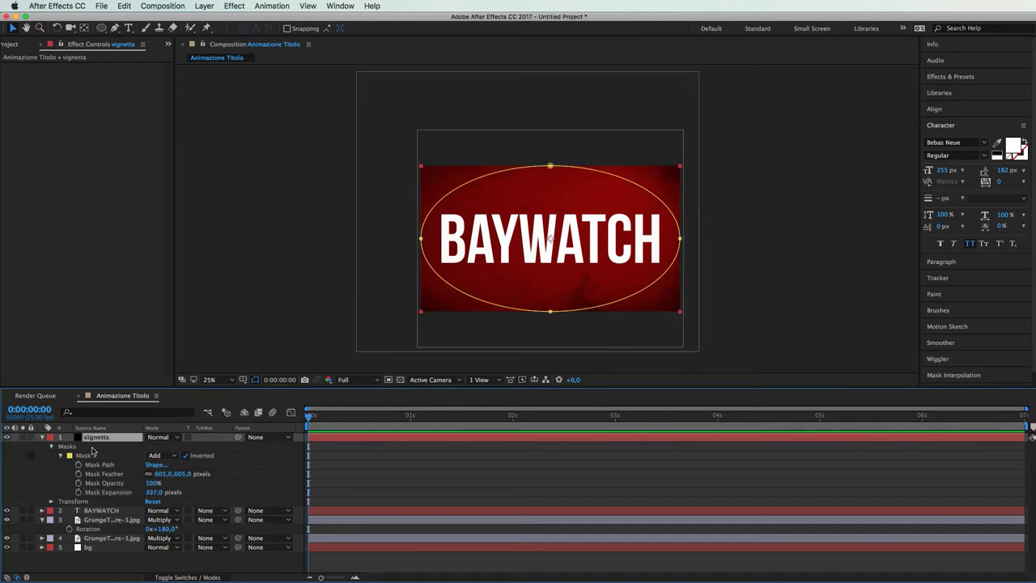
pyautogui.press('t')
pyautogui.click(153, 446)
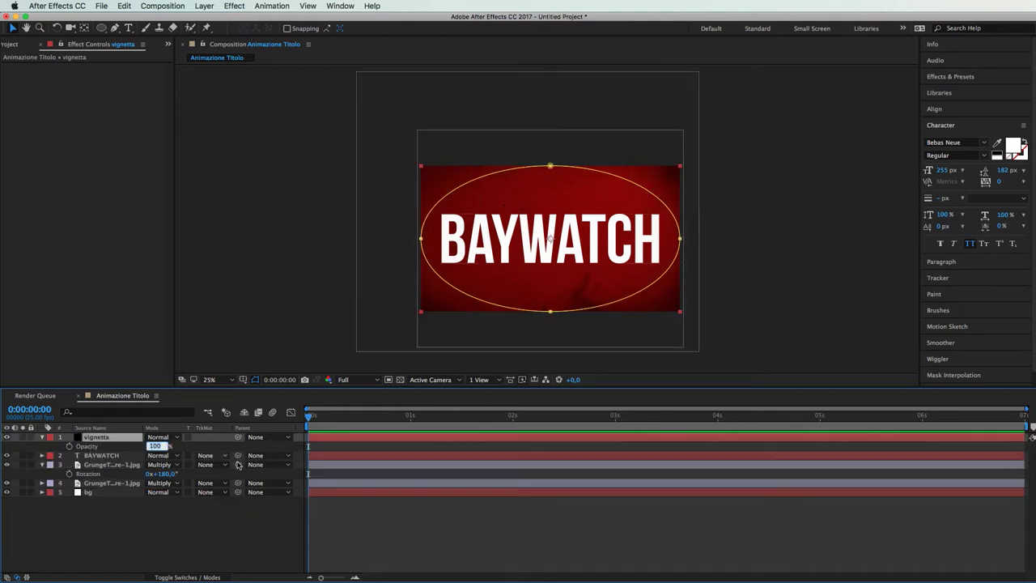
pyautogui.write('50')
pyautogui.press('Return')
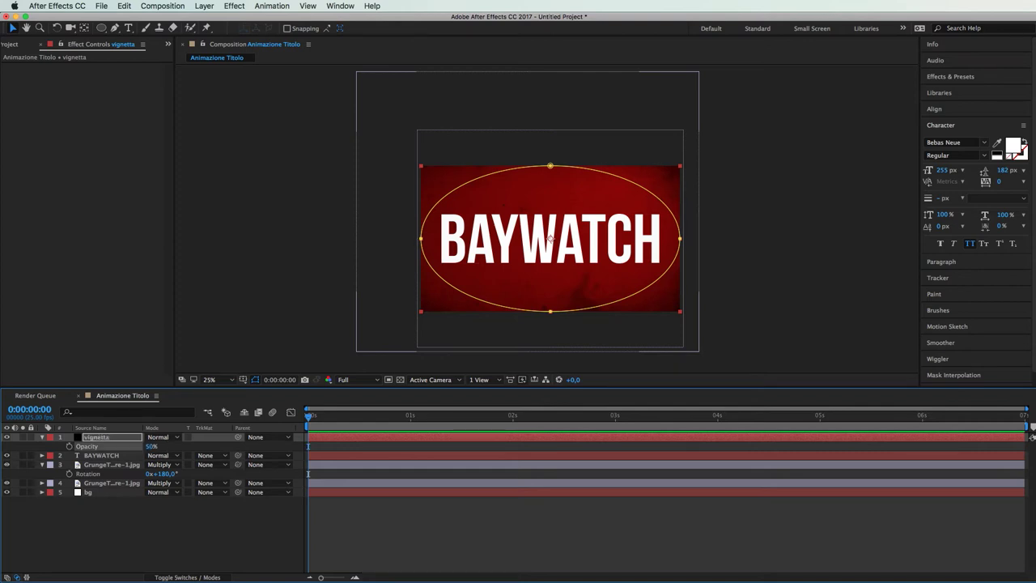
# - Deselect the vignetta layer and toggle its visibility to compare the title with and without the vignette
pyautogui.click(428, 525)
pyautogui.click(6, 438)
pyautogui.click(6, 437)
pyautogui.click(7, 437)
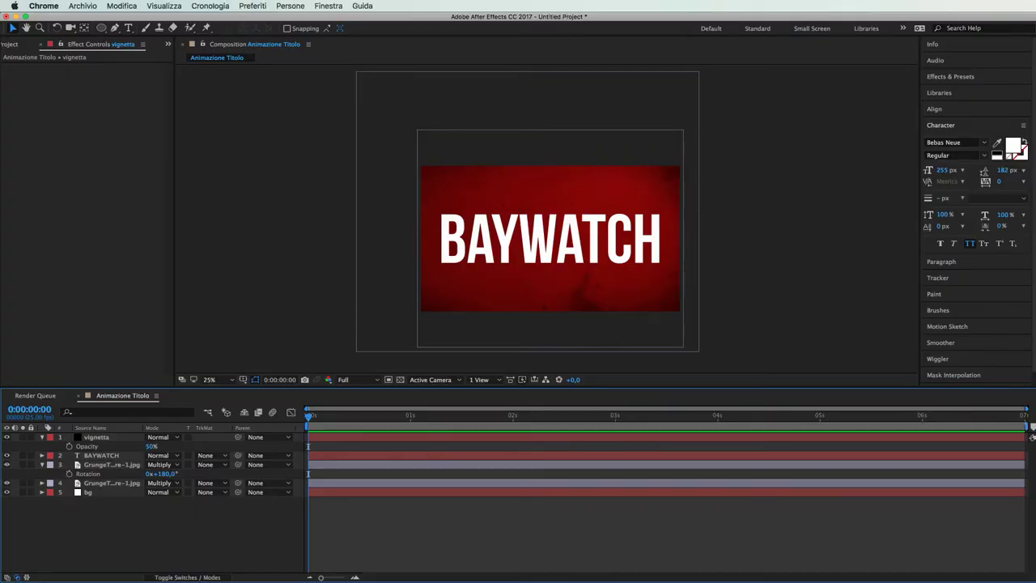
# - Switch to the trailer in Chrome and replay the moments leading into the BAYWATCH title, between about 2:24 and 2:28
pyautogui.press('super+Tab')
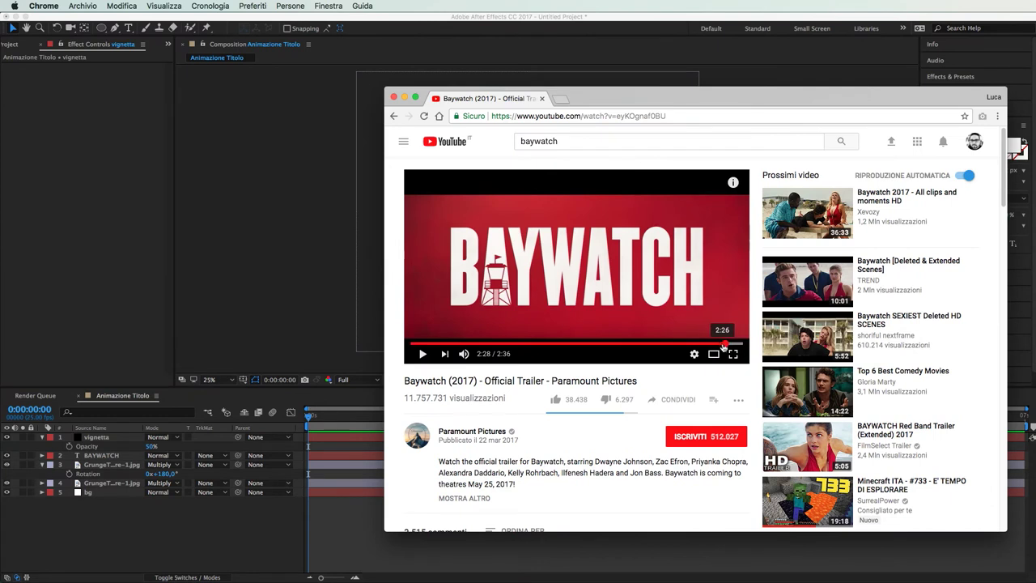
pyautogui.click(717, 344)
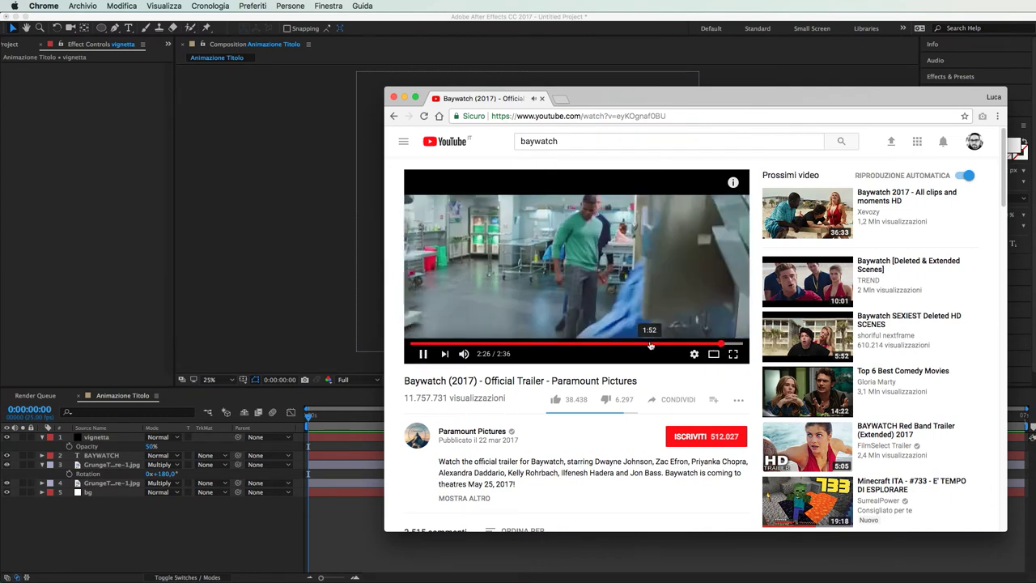
pyautogui.press('space')
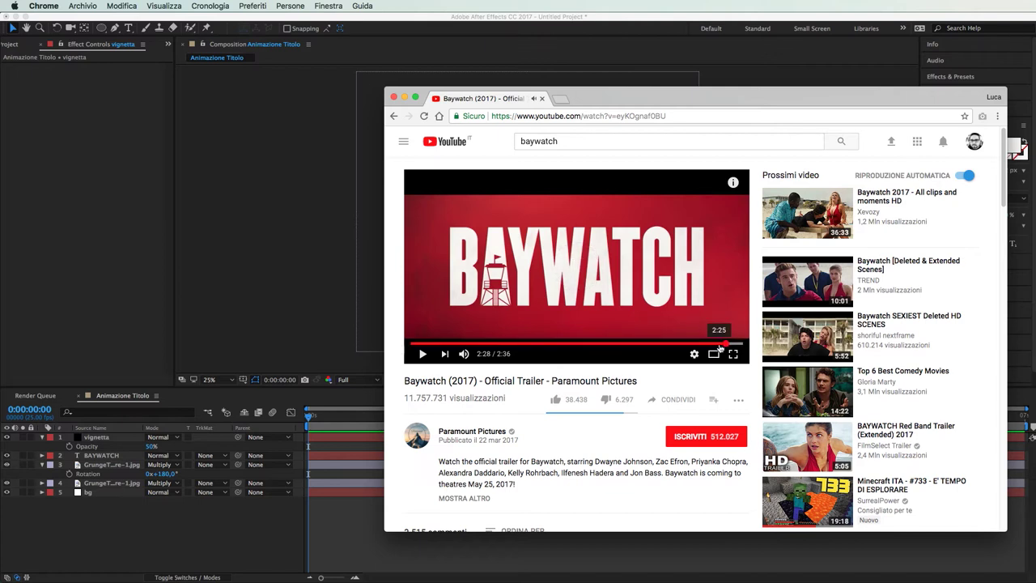
pyautogui.click(717, 346)
pyautogui.press('space')
pyautogui.press('space')
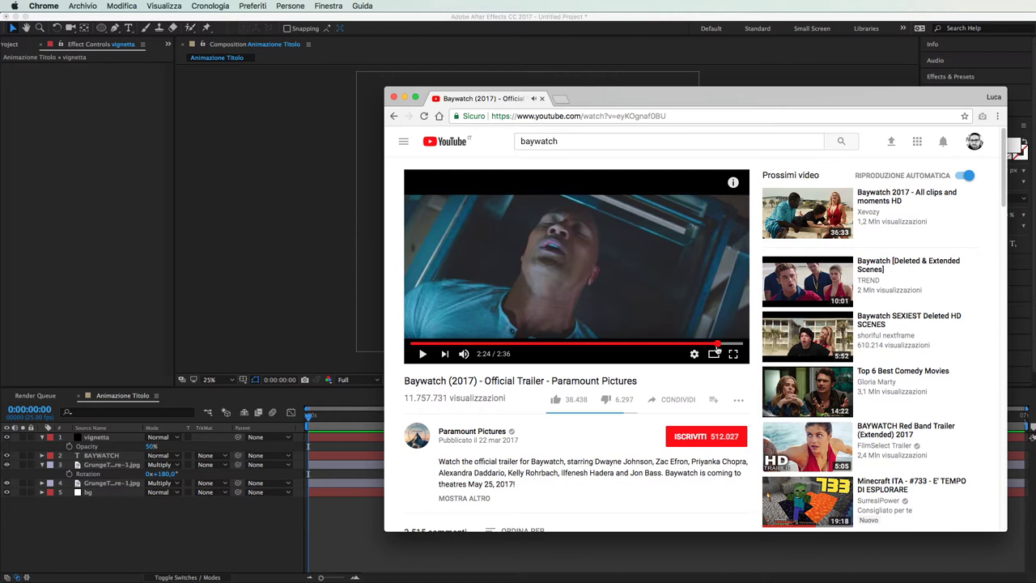
pyautogui.press('space')
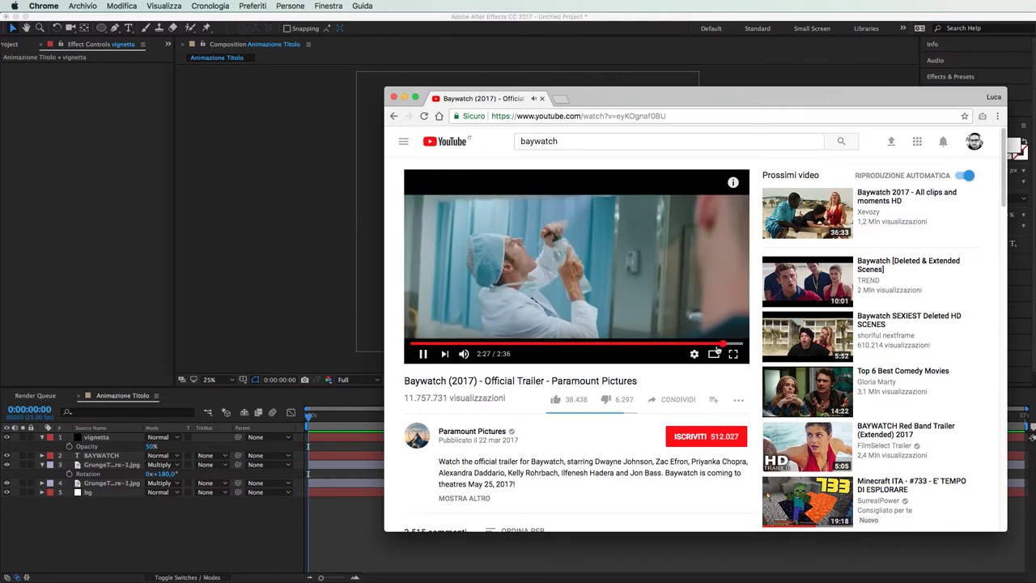
# - Back in After Effects, keyframe the BAYWATCH text's current scale on the first frame and set it to 210% on the last frame
pyautogui.click(342, 423)
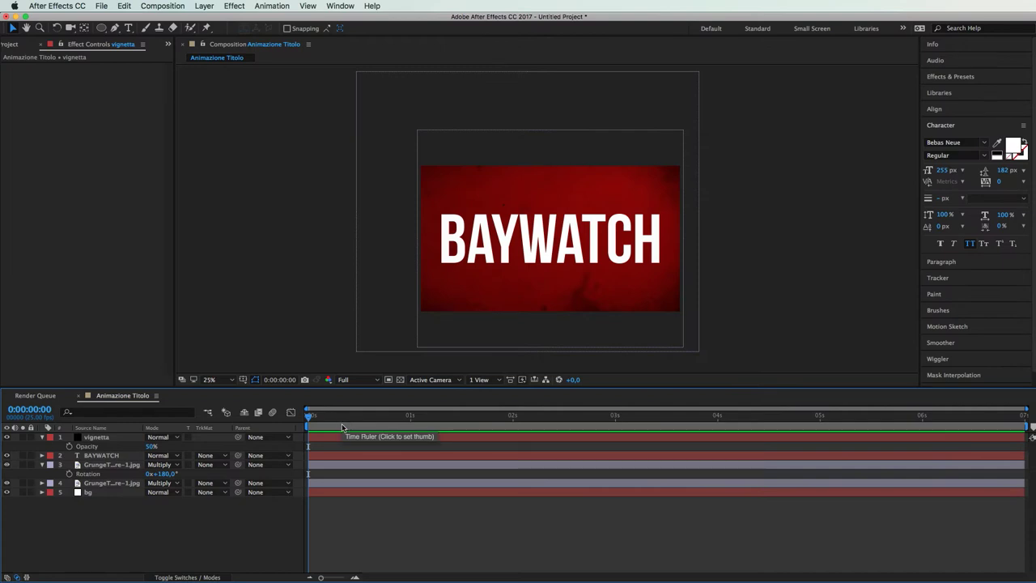
pyautogui.click(332, 456)
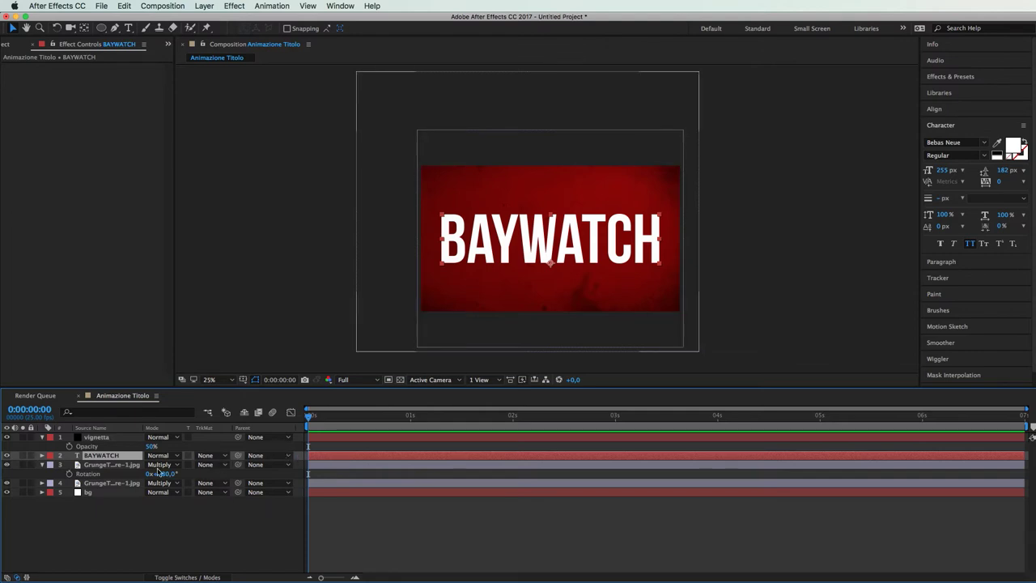
pyautogui.press('s')
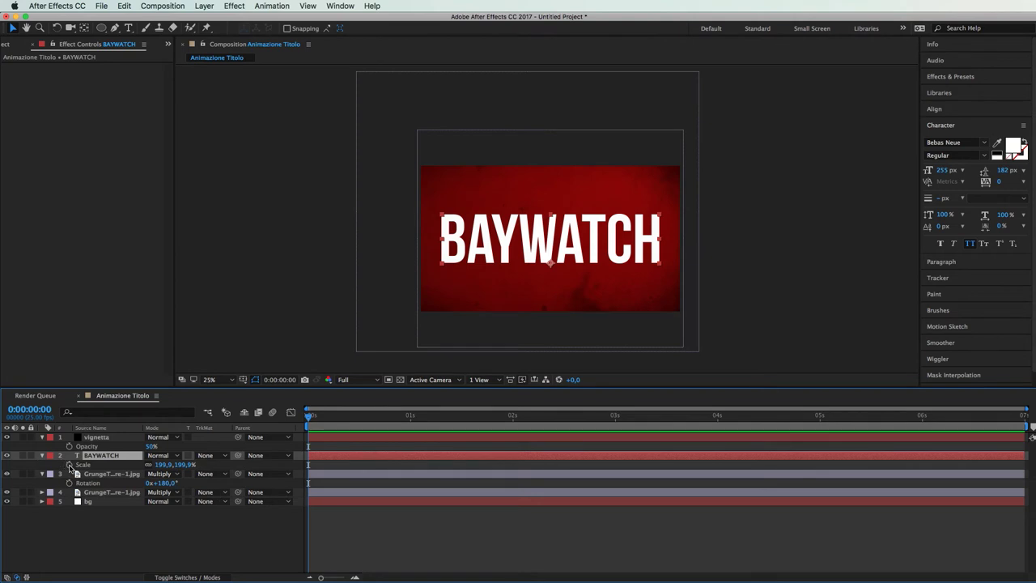
pyautogui.click(70, 464)
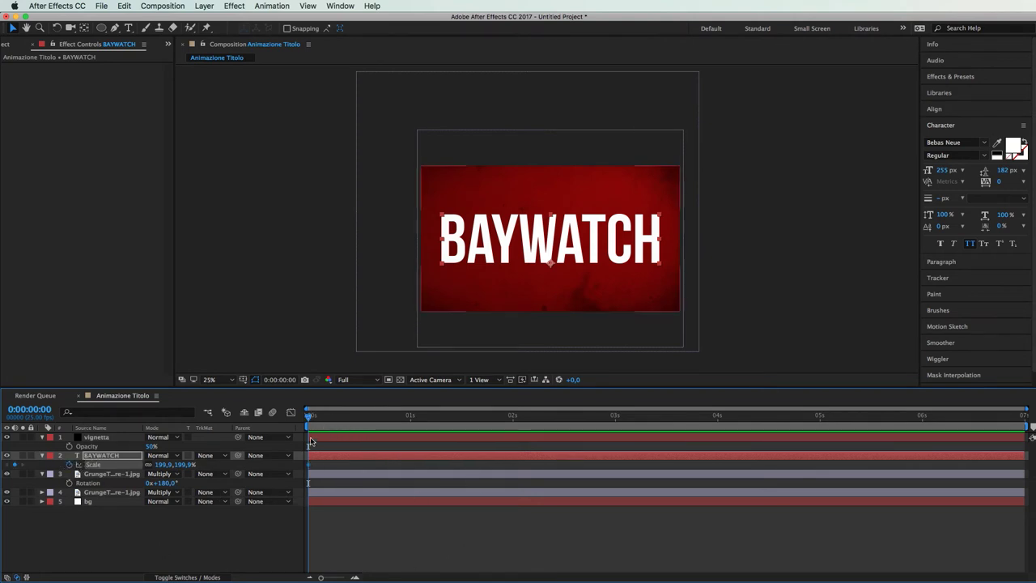
pyautogui.moveTo(312, 416); pyautogui.dragTo(1022, 416)
pyautogui.click(187, 467)
pyautogui.write('210')
pyautogui.press('Return')
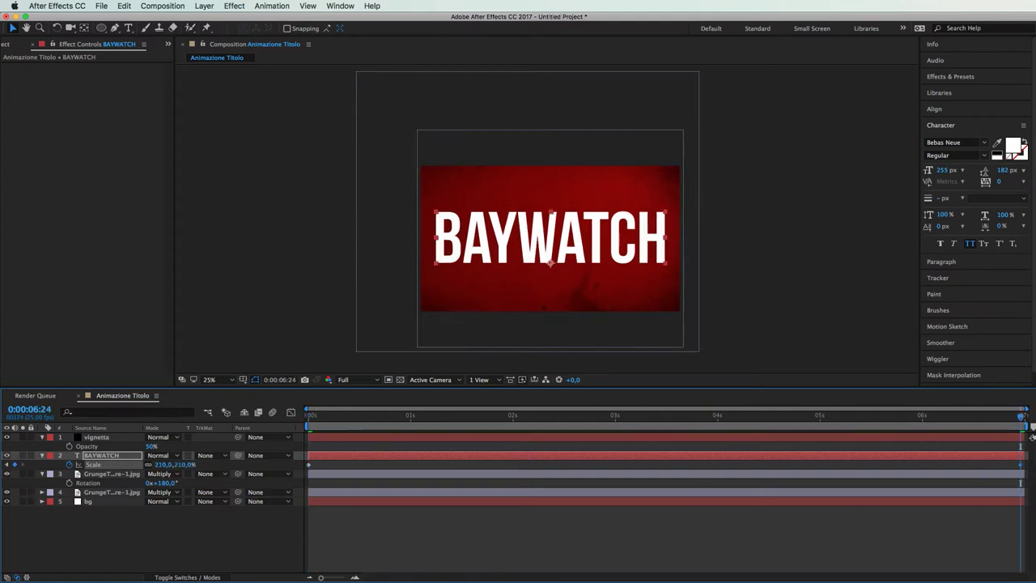
# - Preview the text growth, set the BAYWATCH end scale keyframe to 240%, and play the animation again from the start
pyautogui.press('space')
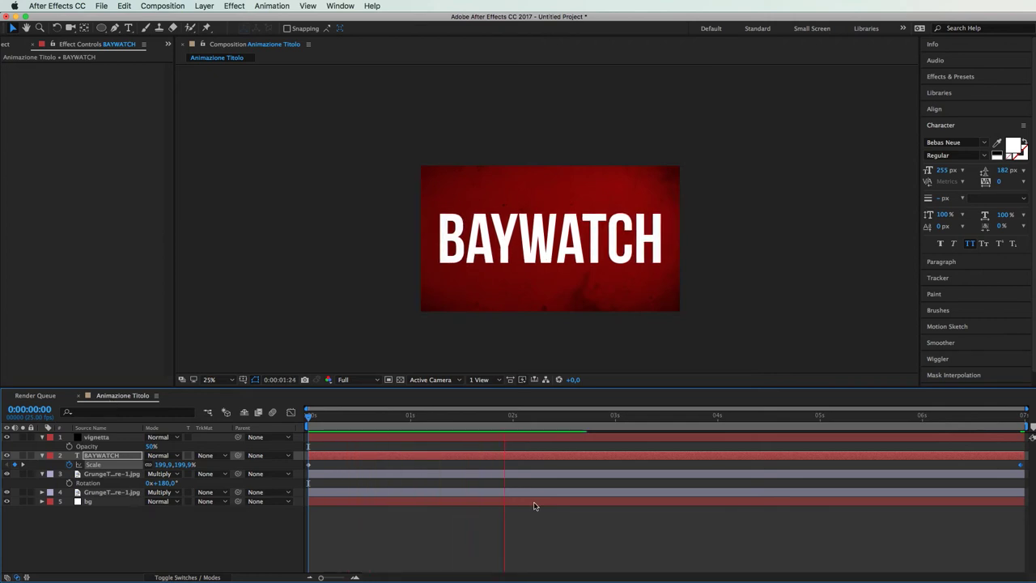
pyautogui.press('space')
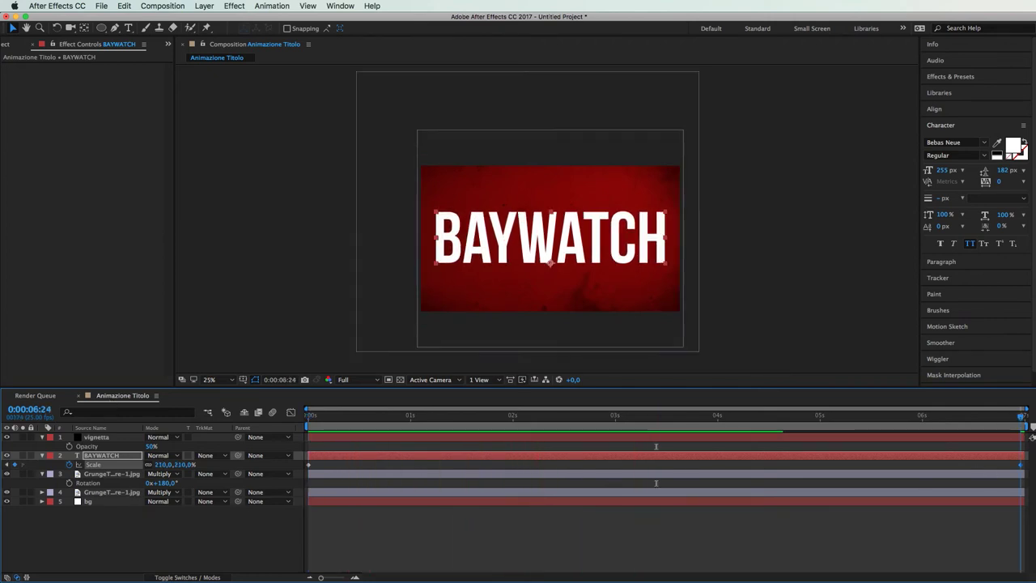
pyautogui.click(185, 465)
pyautogui.write('240')
pyautogui.press('Return')
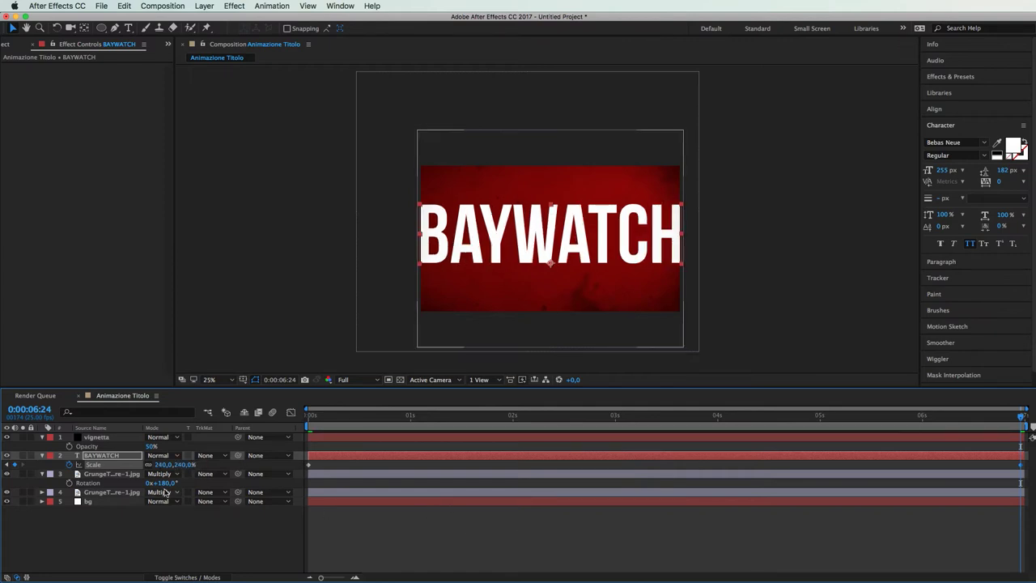
pyautogui.moveTo(489, 421); pyautogui.dragTo(189, 410)
pyautogui.press('space')
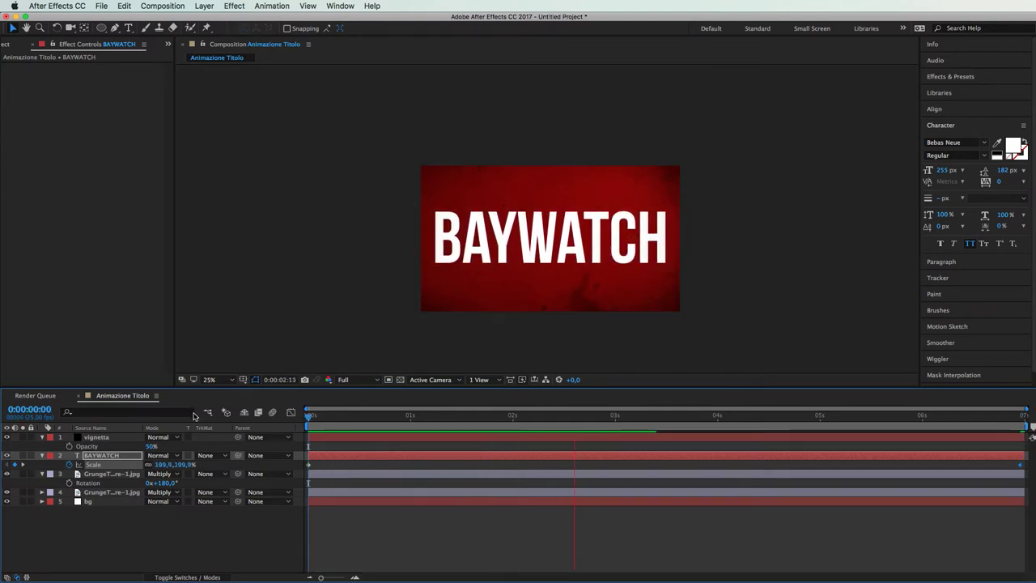
pyautogui.press('space')
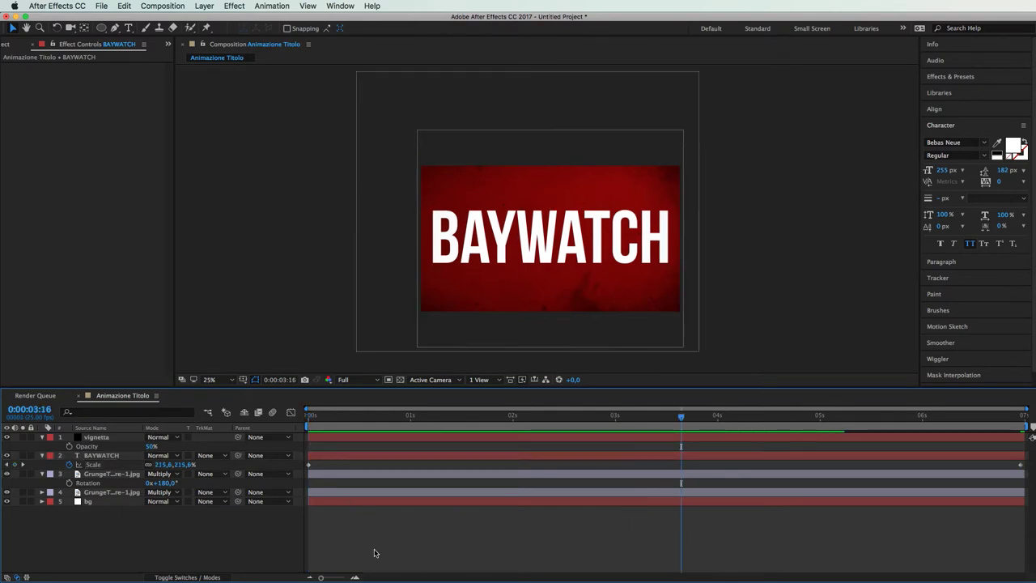
# - Add a null object and parent the vignetta, BAYWATCH, both grunge texture and bg layers to it
pyautogui.rightClick(395, 551)
pyautogui.moveTo(444, 548)
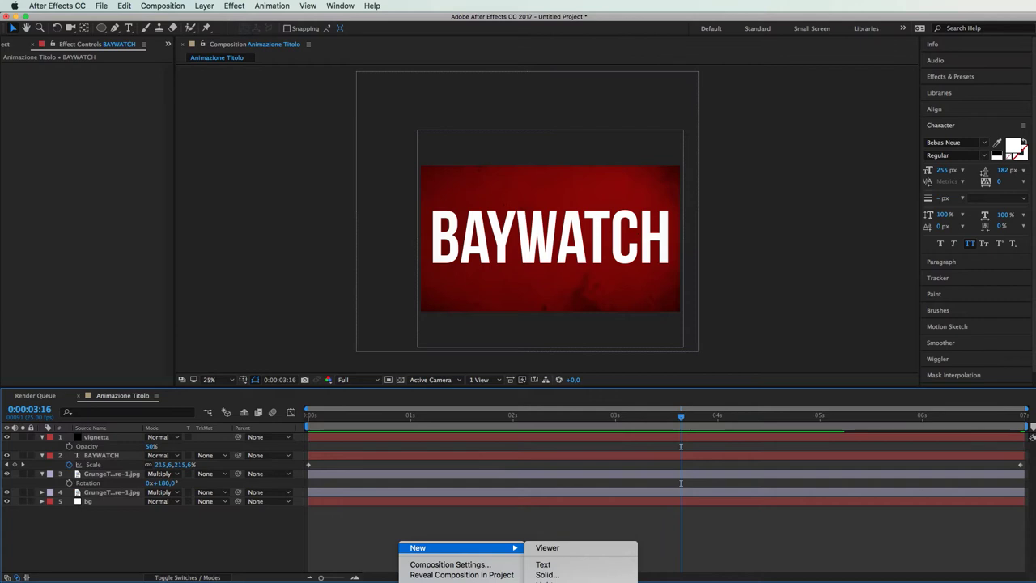
pyautogui.click(551, 581)
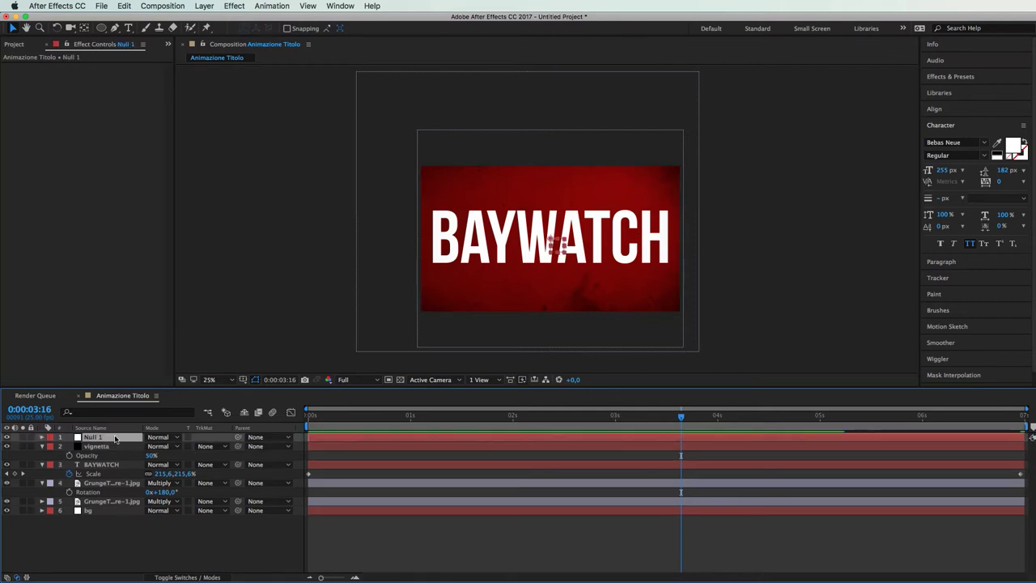
pyautogui.moveTo(166, 547); pyautogui.dragTo(97, 446)
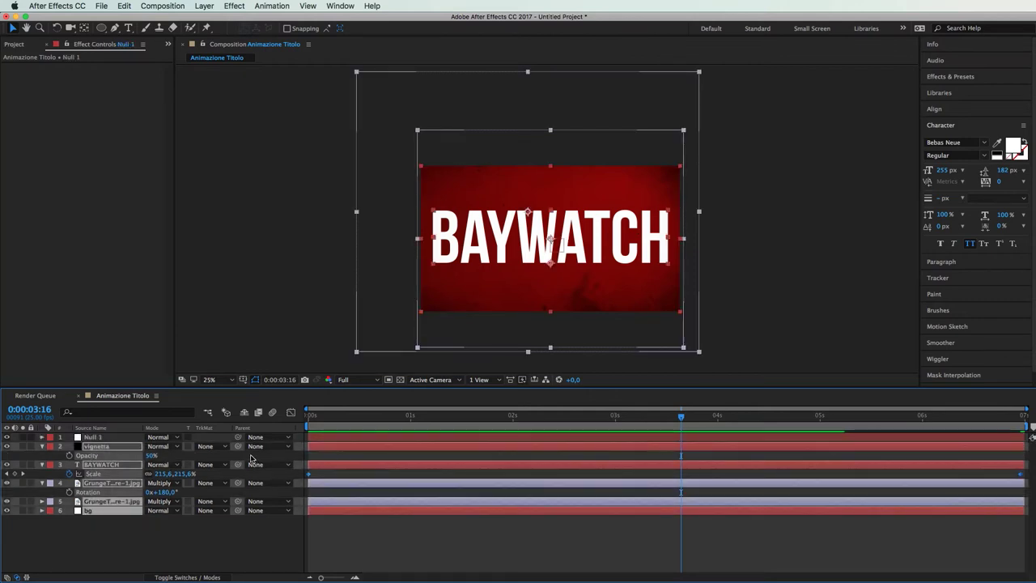
pyautogui.moveTo(180, 447); pyautogui.dragTo(109, 437)
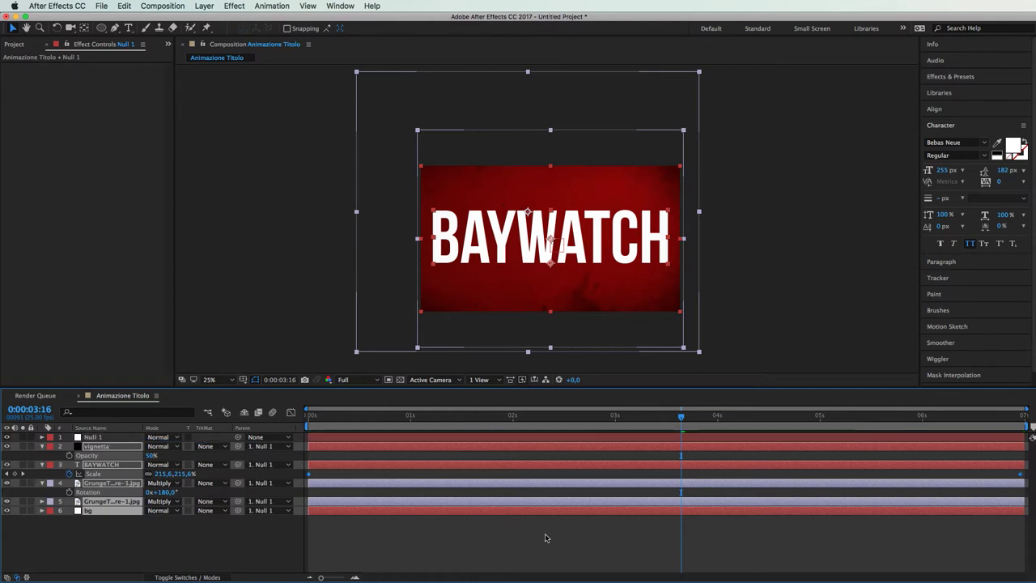
pyautogui.click(547, 532)
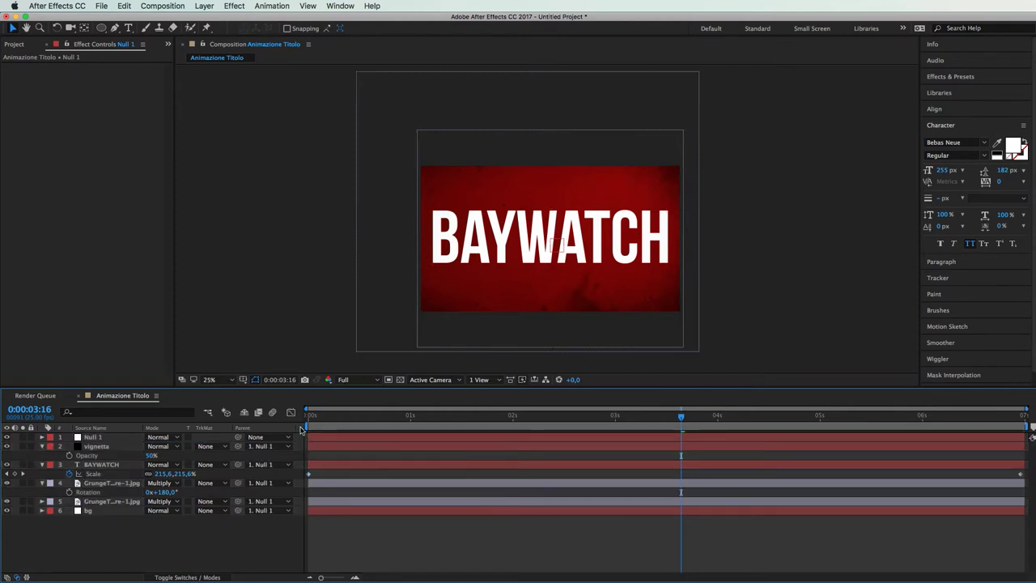
# - Animate the null's scale from 400% on the first frame to 100% at frame 8
pyautogui.click(104, 437)
pyautogui.press('s')
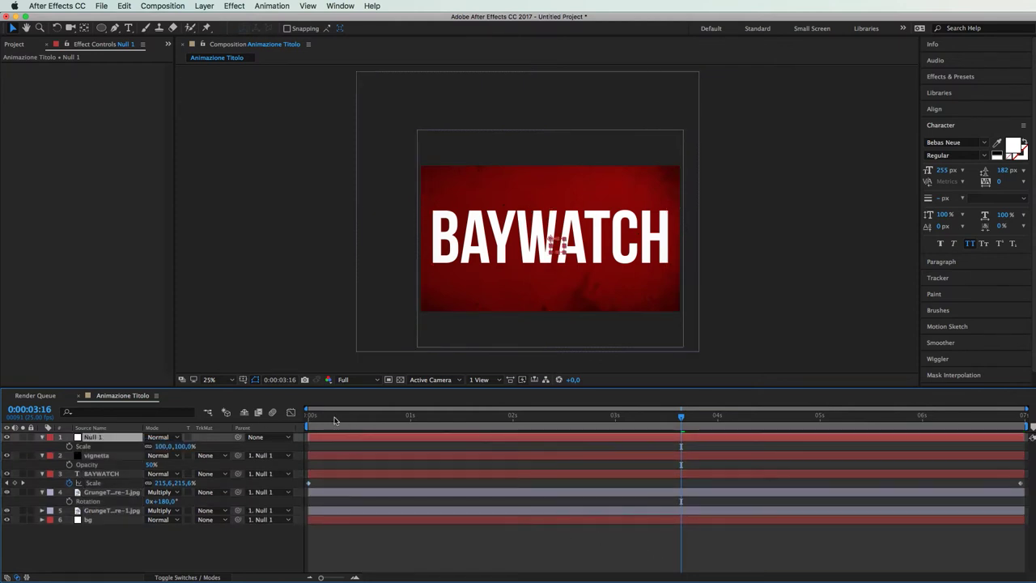
pyautogui.moveTo(313, 421); pyautogui.dragTo(339, 435)
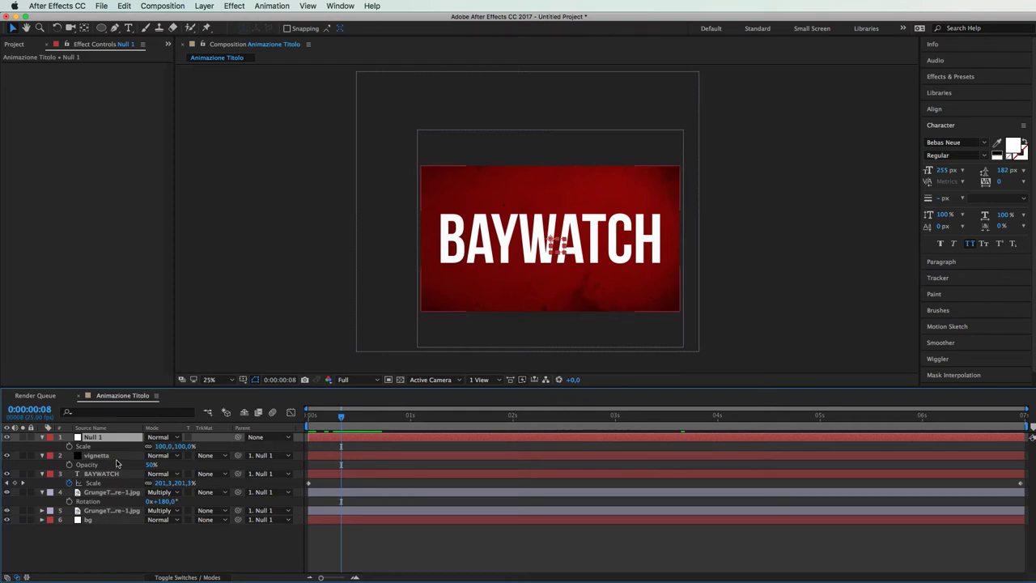
pyautogui.click(69, 446)
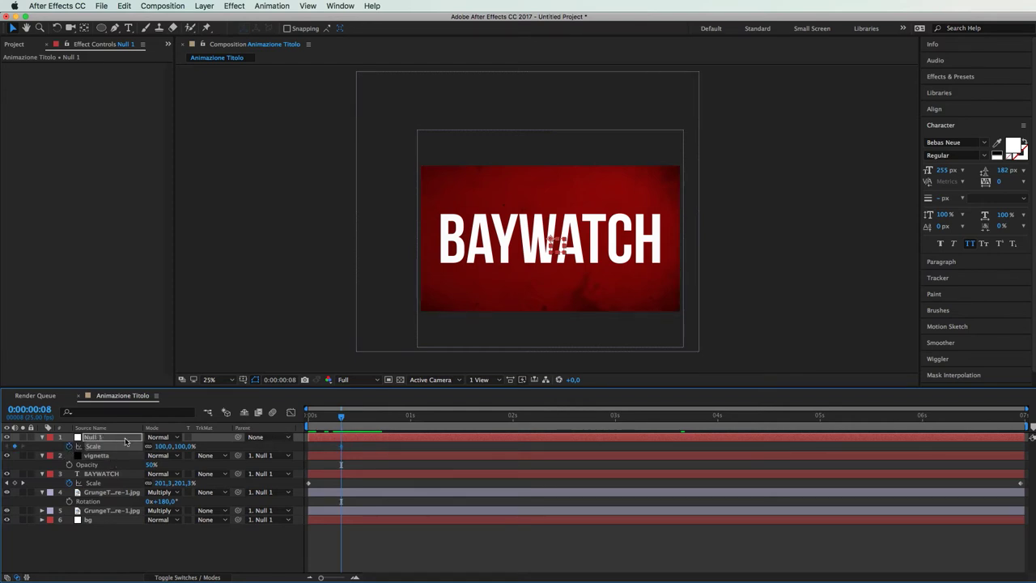
pyautogui.moveTo(345, 421)
pyautogui.mouseDown()
pyautogui.moveTo(314, 425)
pyautogui.moveTo(341, 429)
pyautogui.mouseUp()
pyautogui.moveTo(341, 417); pyautogui.dragTo(308, 417)
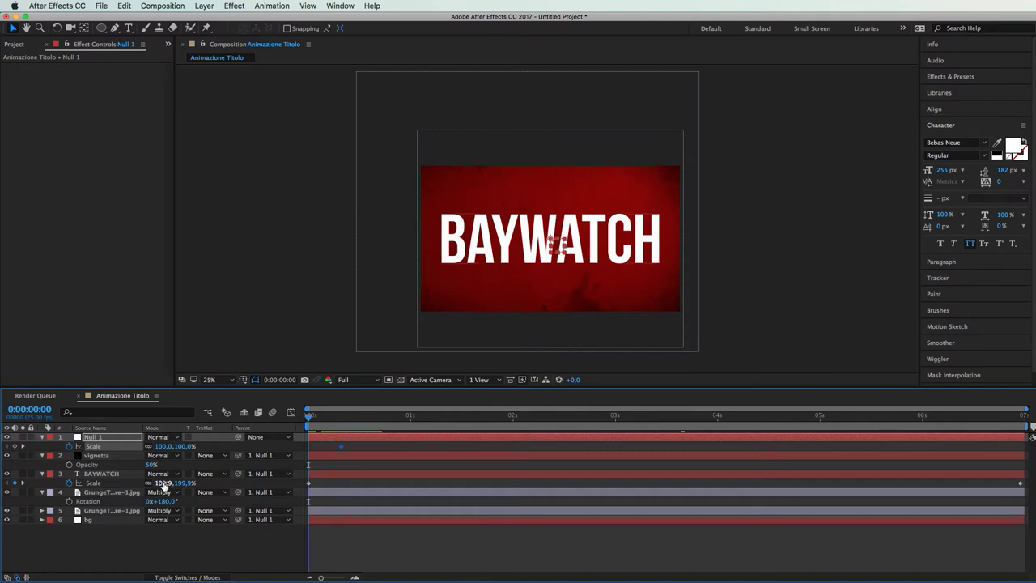
pyautogui.click(178, 446)
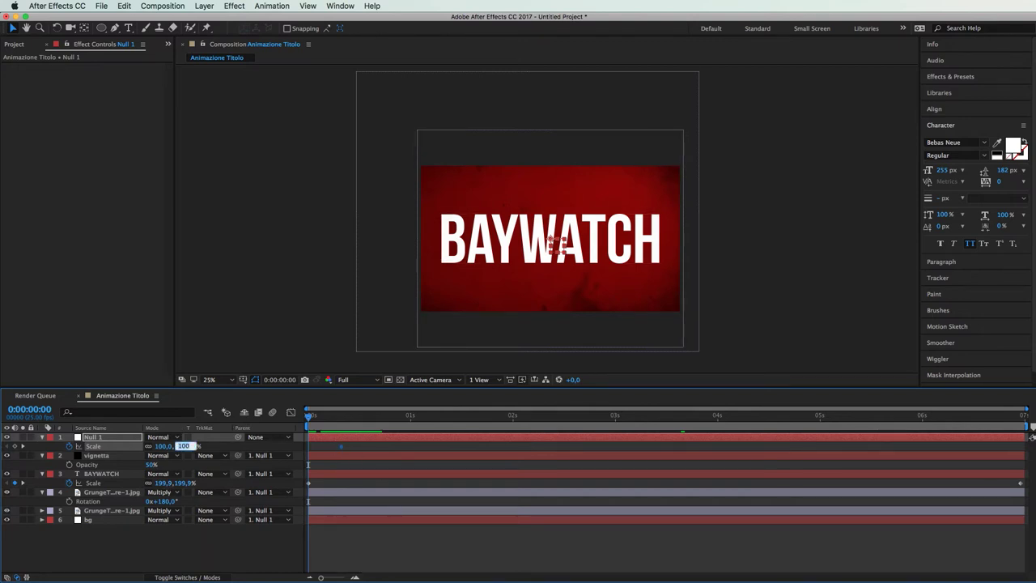
pyautogui.write('400')
pyautogui.press('Return')
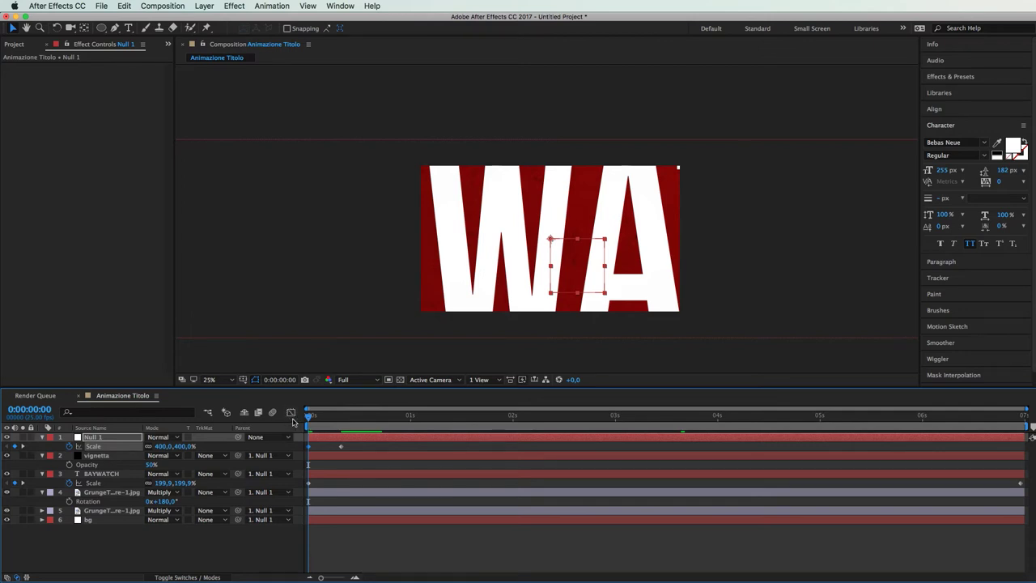
# - Display the null's scale curve in the Graph Editor and scrub through the opening zoom
pyautogui.click(291, 412)
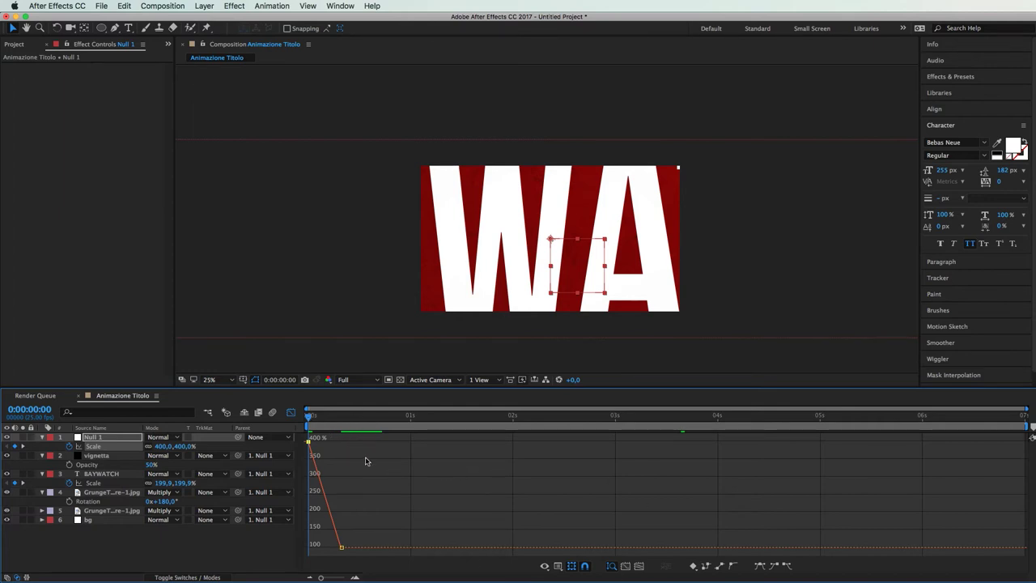
pyautogui.click(379, 520)
pyautogui.moveTo(311, 421); pyautogui.dragTo(347, 459)
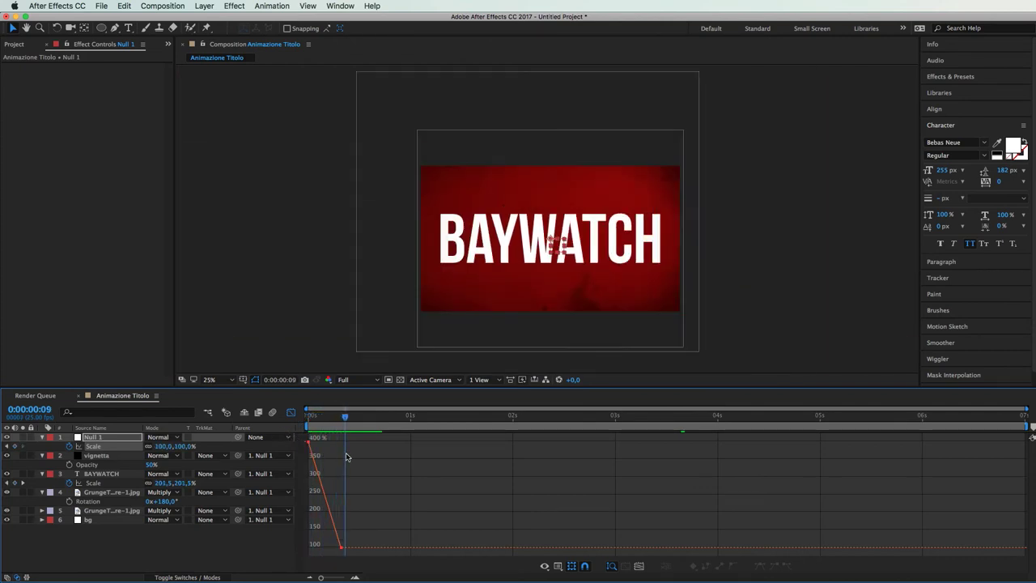
pyautogui.moveTo(345, 419); pyautogui.dragTo(259, 436)
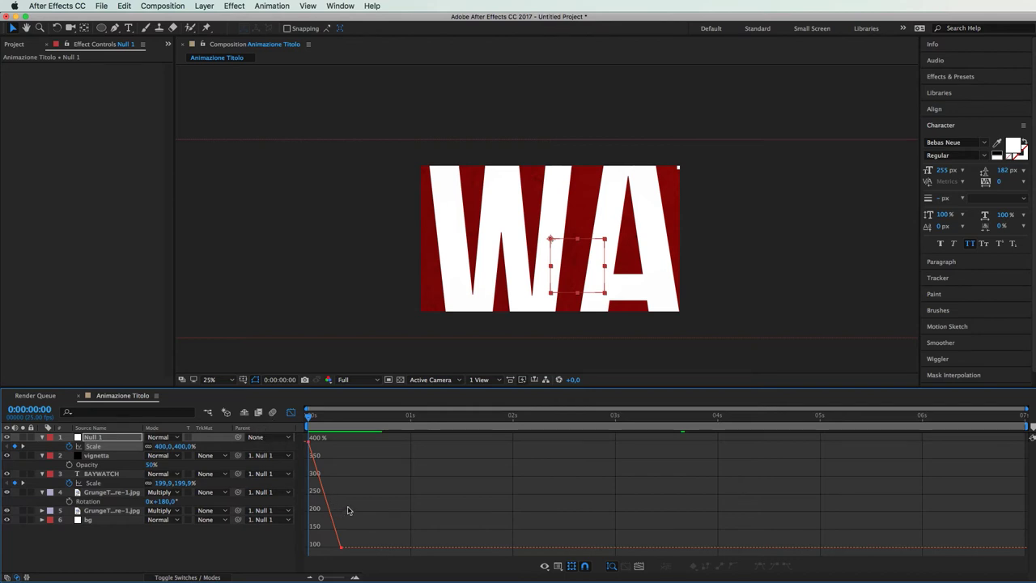
# - Apply Easy Ease to both of the null's scale keyframes, enlarge the timeline's time scale, and preview the eased zoom
pyautogui.click(102, 448)
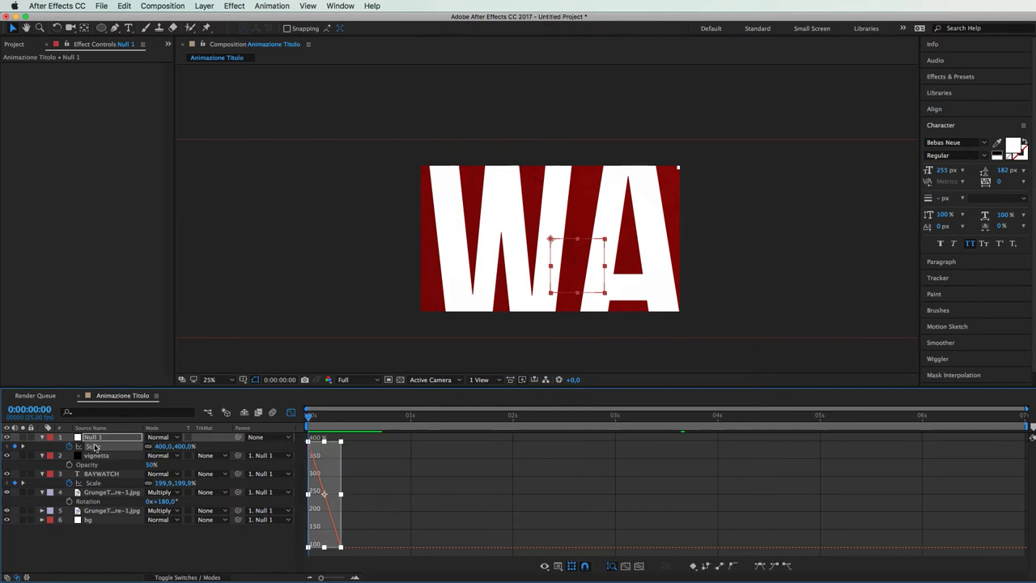
pyautogui.click(397, 538)
pyautogui.moveTo(356, 557); pyautogui.dragTo(305, 434)
pyautogui.click(759, 568)
pyautogui.click(383, 551)
pyautogui.click(354, 578)
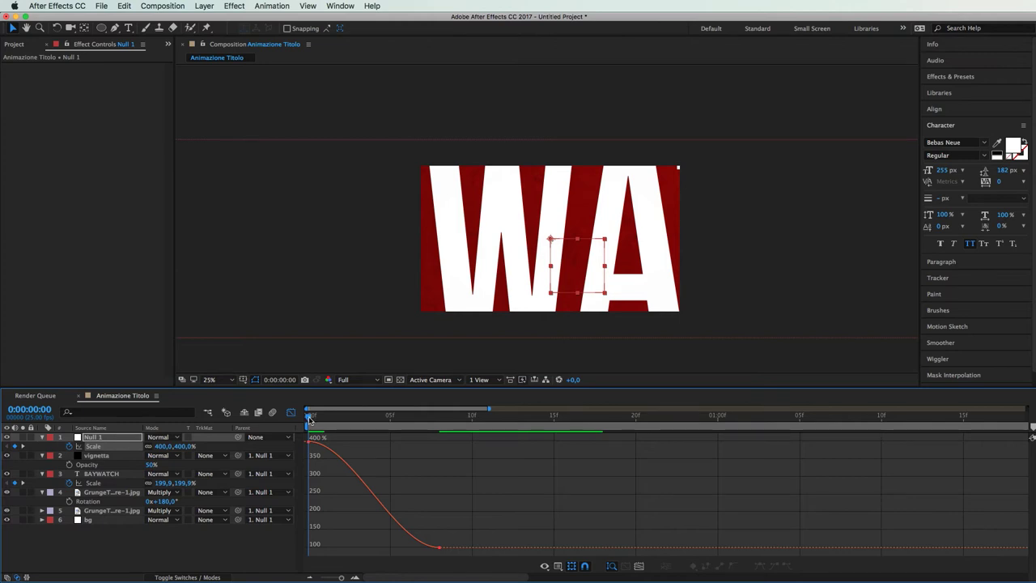
pyautogui.moveTo(309, 419); pyautogui.dragTo(357, 426)
pyautogui.press('space')
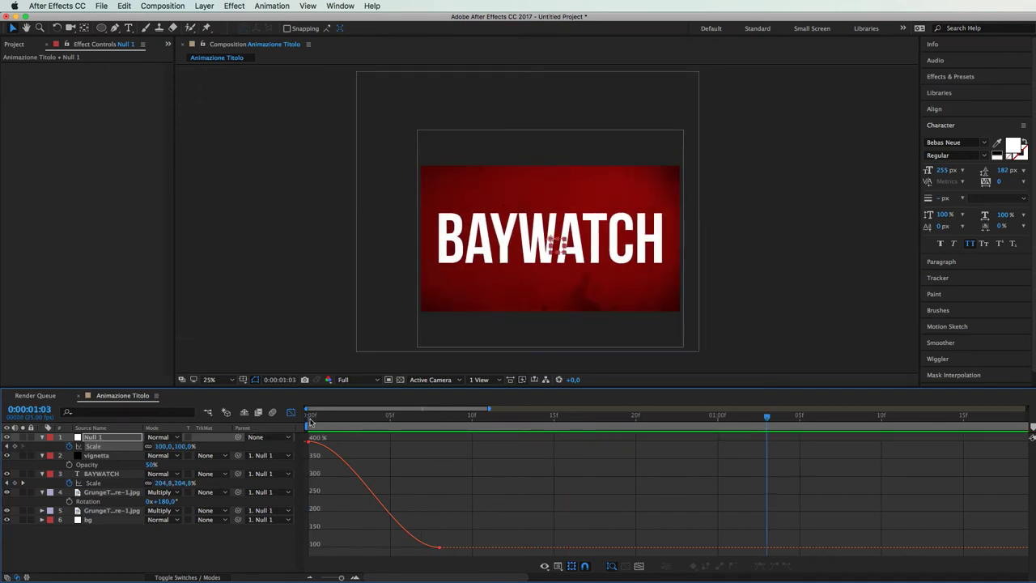
# - Pull the first scale keyframe's outgoing handle steeply down so the zoom starts fast and slows into 100%, and return to the first frame
pyautogui.click(308, 441)
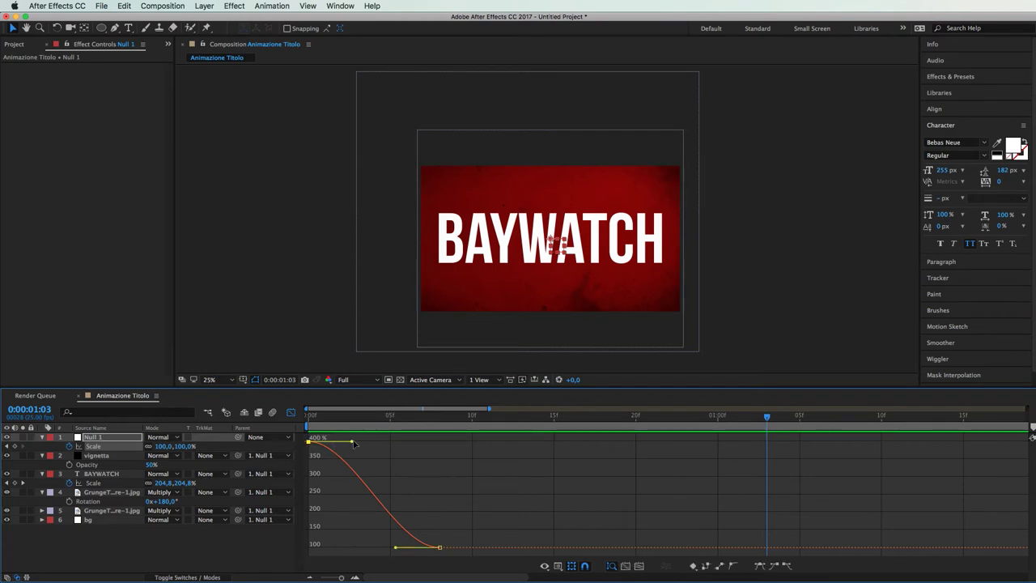
pyautogui.moveTo(352, 442); pyautogui.dragTo(296, 528)
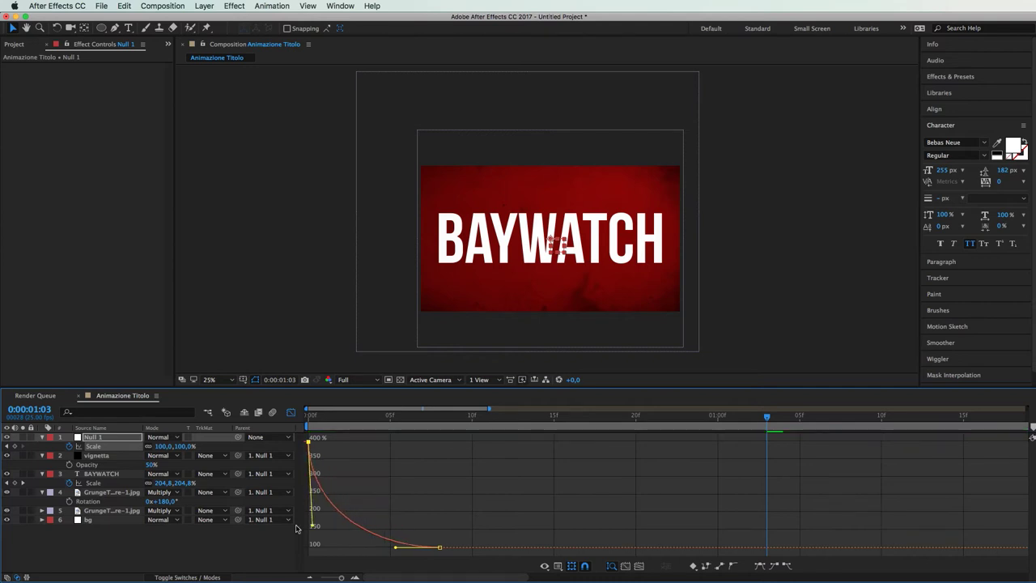
pyautogui.press('Home')
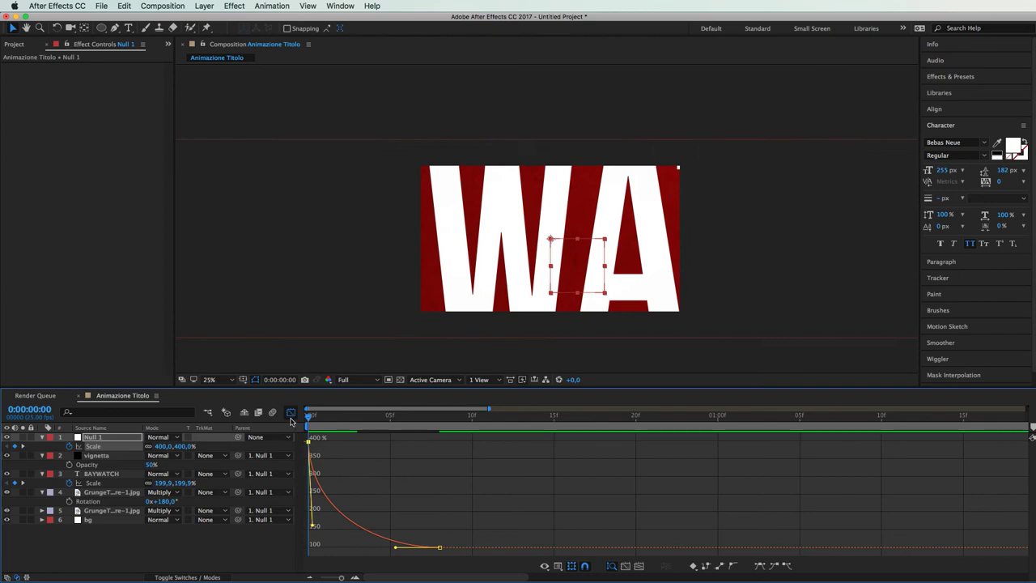
# - Preview the eased zoom, close the Graph Editor, and move the null's second scale keyframe to frame 10
pyautogui.press('space')
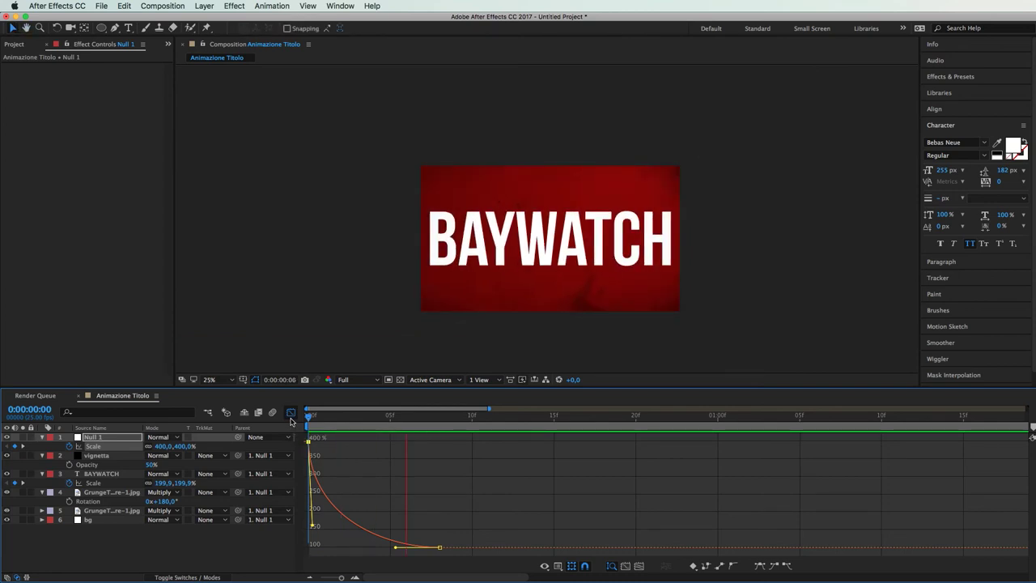
pyautogui.press('space')
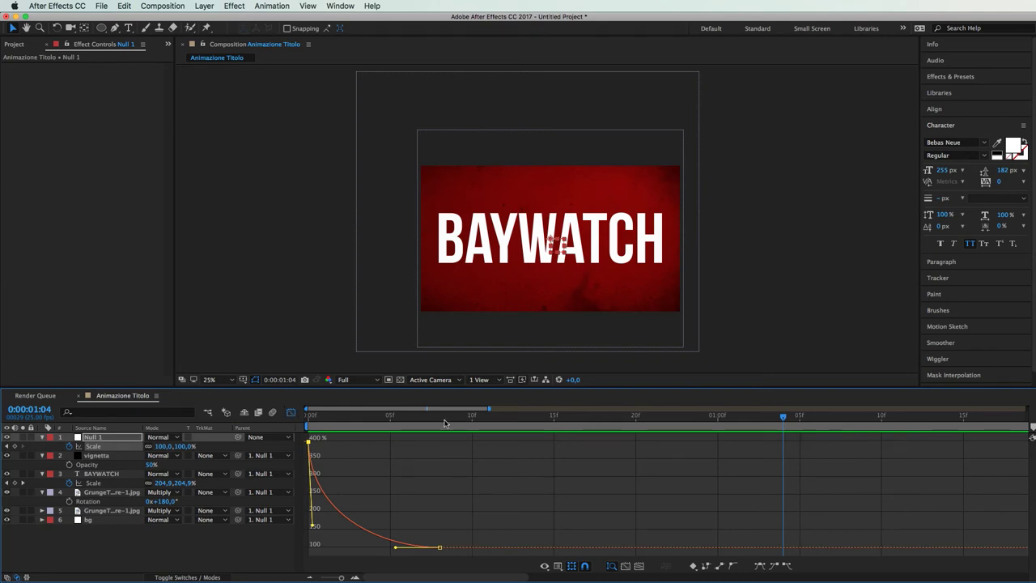
pyautogui.click(472, 419)
pyautogui.click(291, 412)
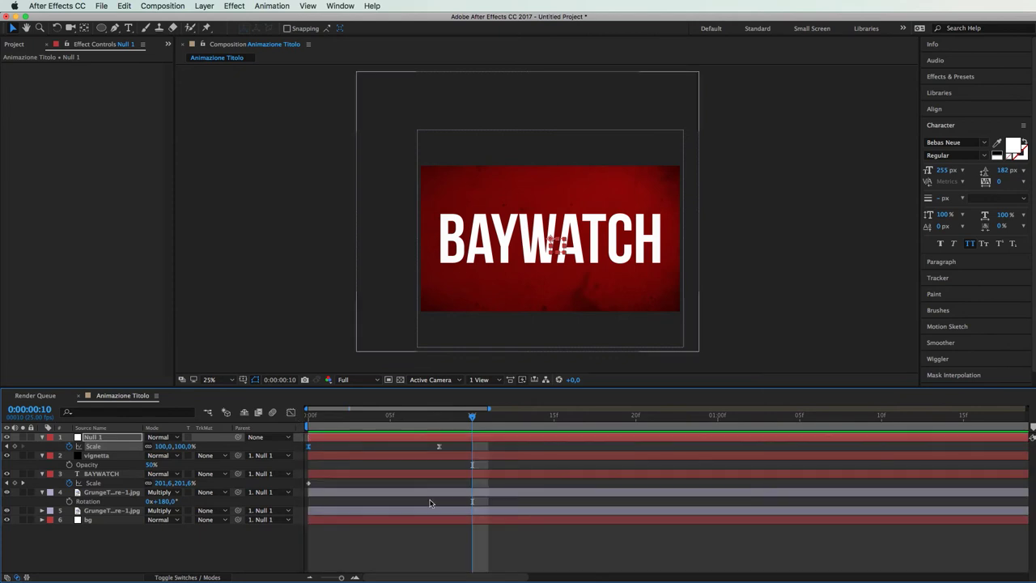
pyautogui.moveTo(440, 446); pyautogui.dragTo(455, 447)
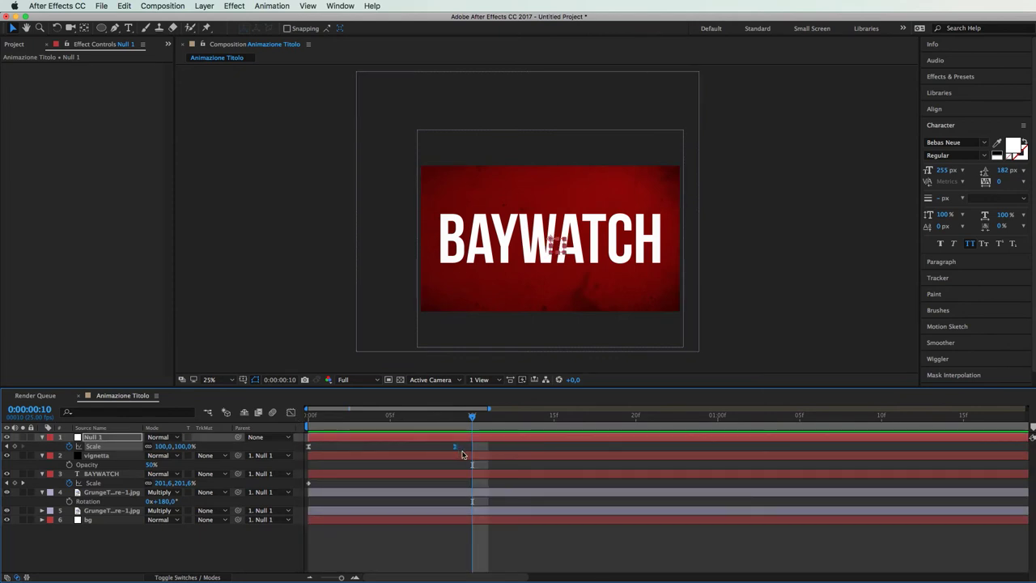
# - Zoom out the timeline's time scale and end the work area at 3 seconds
pyautogui.click(543, 540)
pyautogui.moveTo(340, 577); pyautogui.dragTo(320, 577)
pyautogui.moveTo(1029, 427)
pyautogui.mouseDown()
pyautogui.moveTo(625, 429)
pyautogui.moveTo(717, 451)
pyautogui.moveTo(615, 451)
pyautogui.mouseUp()
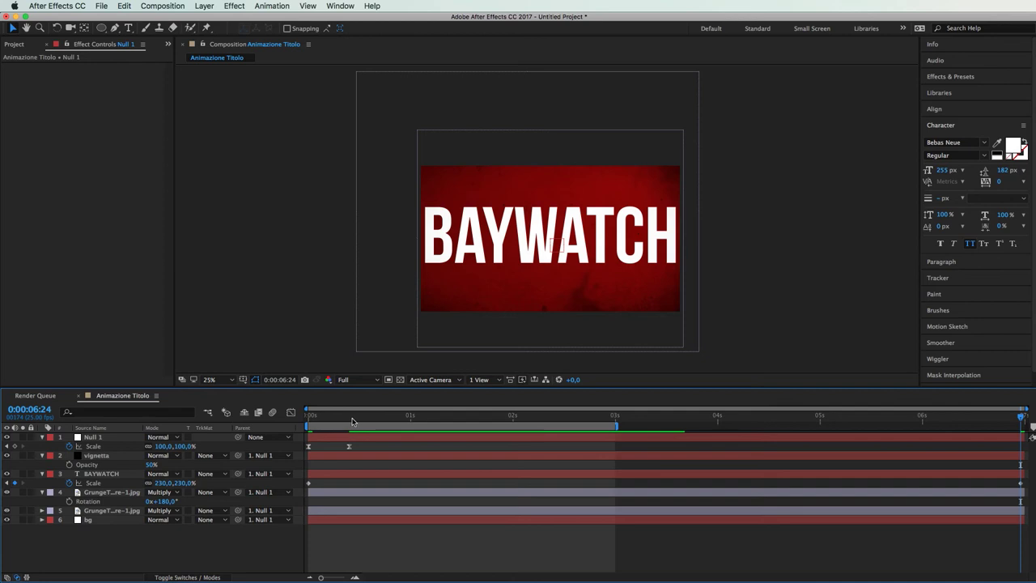
# - Return to the first frame, show the layer switches, and enable motion blur for all layers and the composition
pyautogui.press('Home')
pyautogui.click(187, 578)
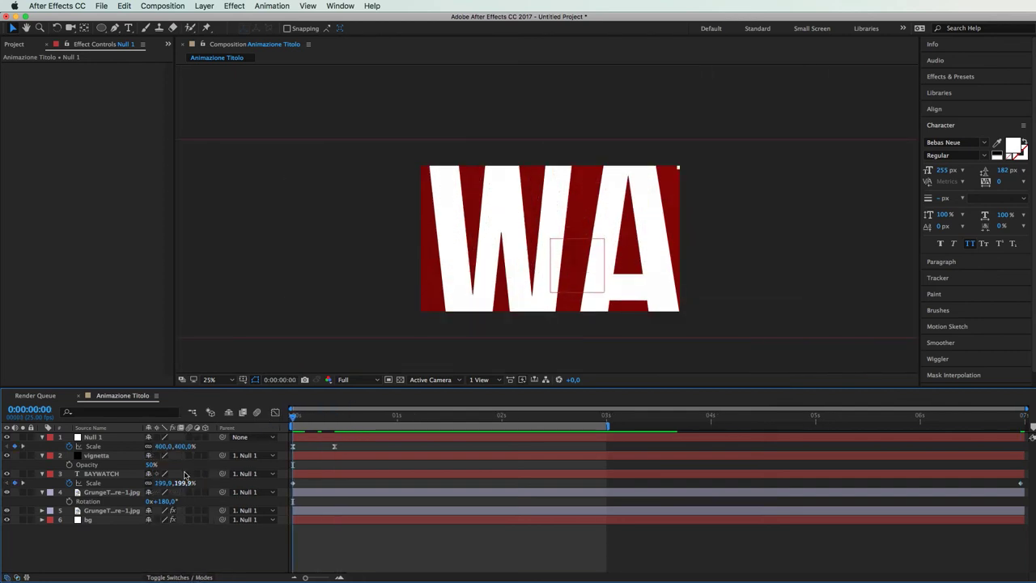
pyautogui.click(257, 412)
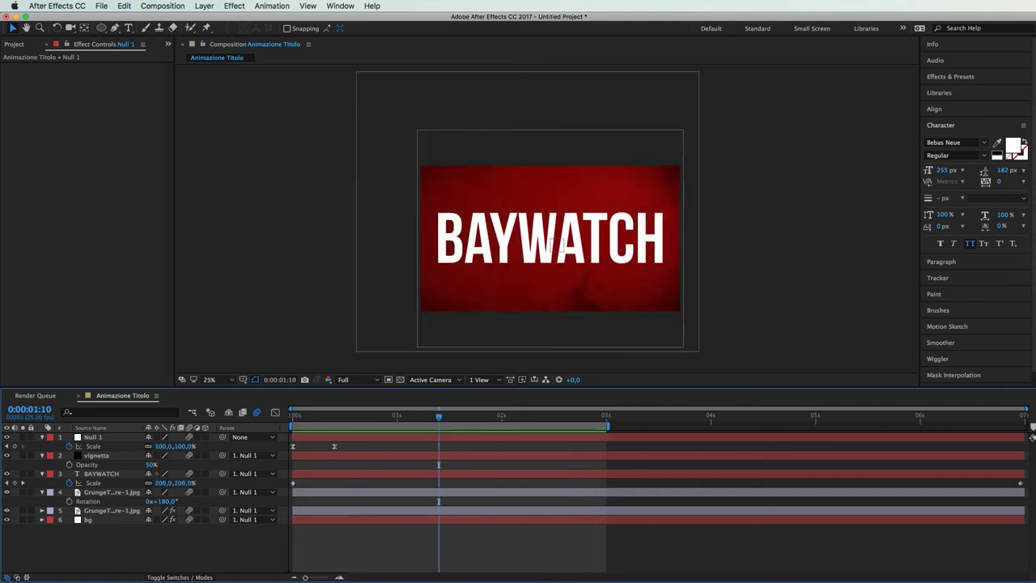
# - Switch to Chrome, replay the trailer's title reveal from about 2:24, pause it, and minimize the browser window
pyautogui.press('super+Tab')
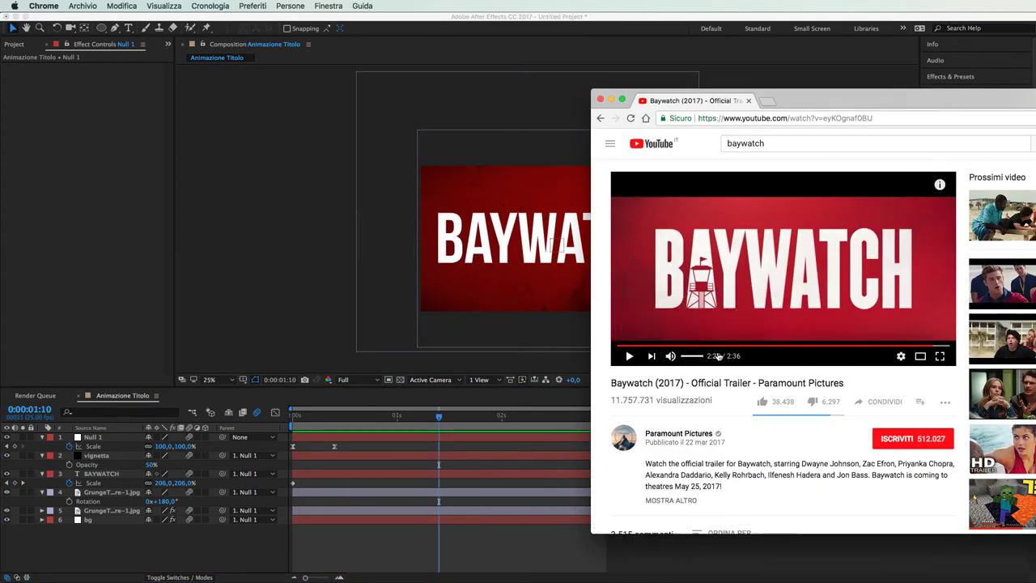
pyautogui.click(928, 346)
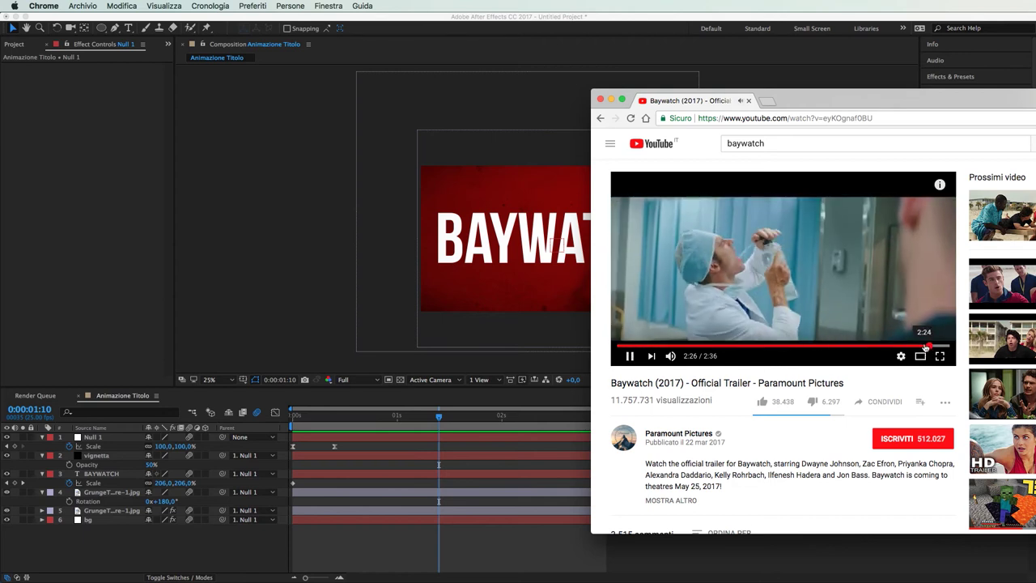
pyautogui.press('space')
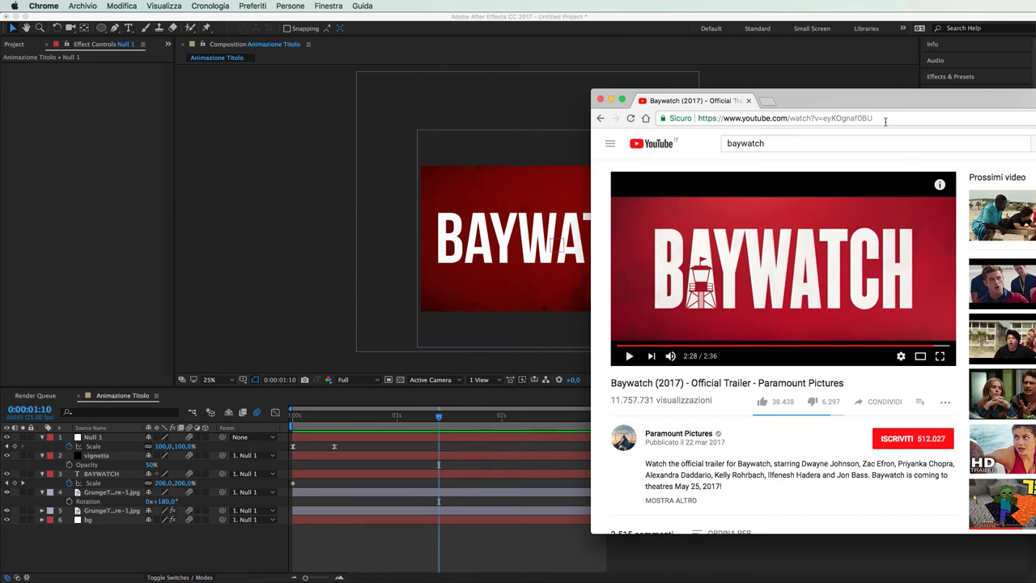
pyautogui.doubleClick(916, 97)
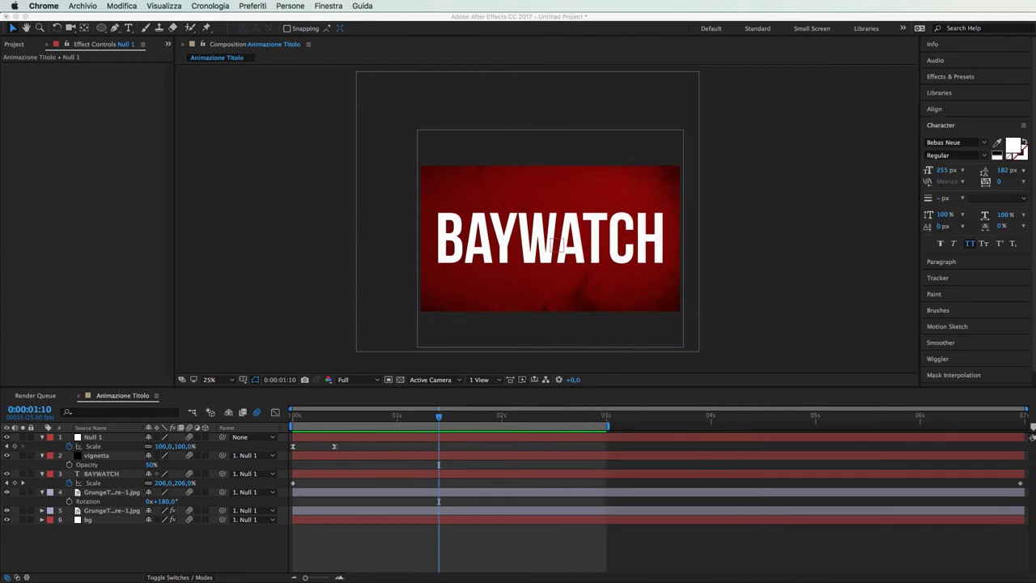
# - Back in After Effects, select the null and scrub through the opening zoom to inspect the motion blur
pyautogui.click(343, 426)
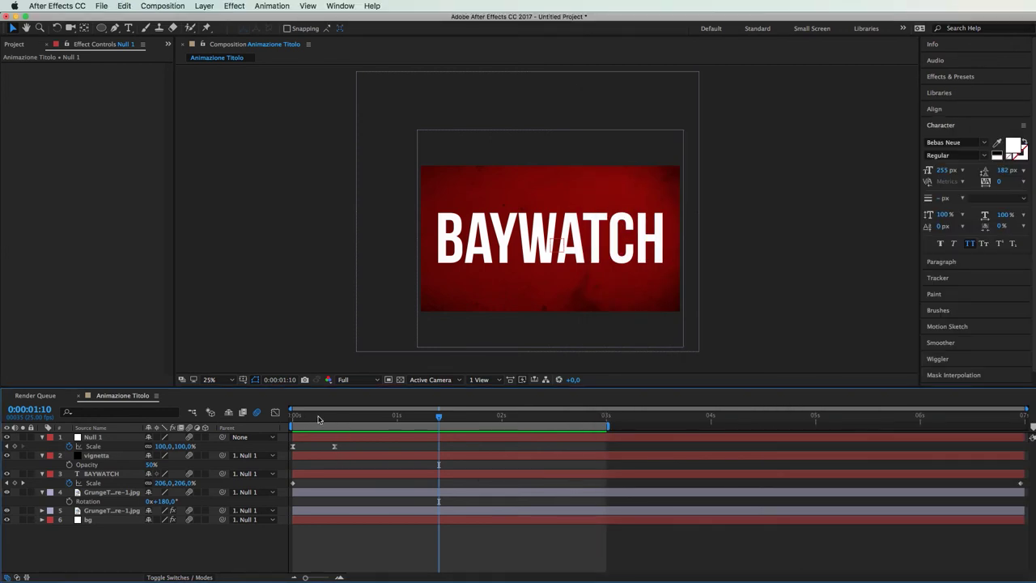
pyautogui.moveTo(319, 418); pyautogui.dragTo(306, 419)
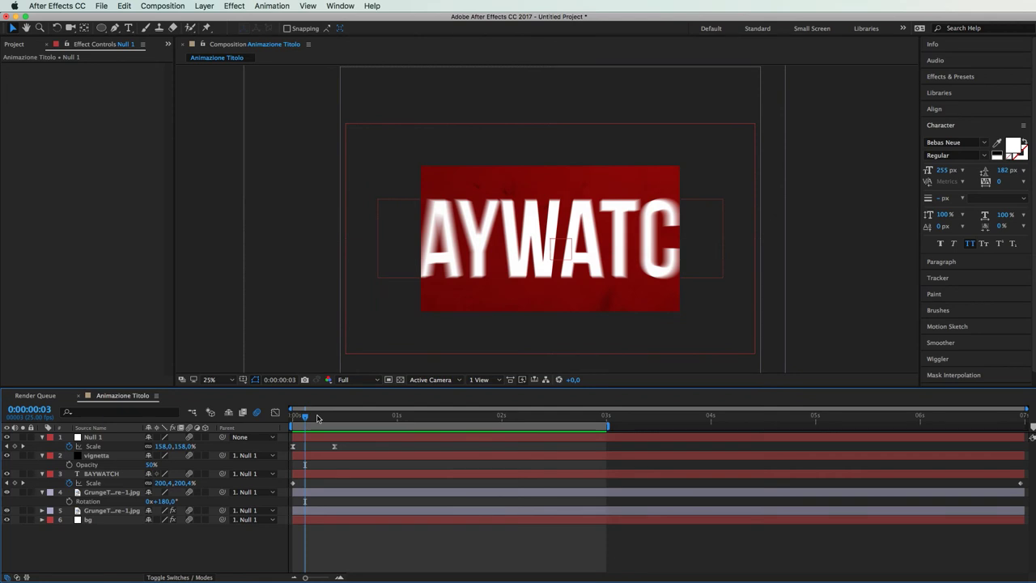
pyautogui.click(311, 440)
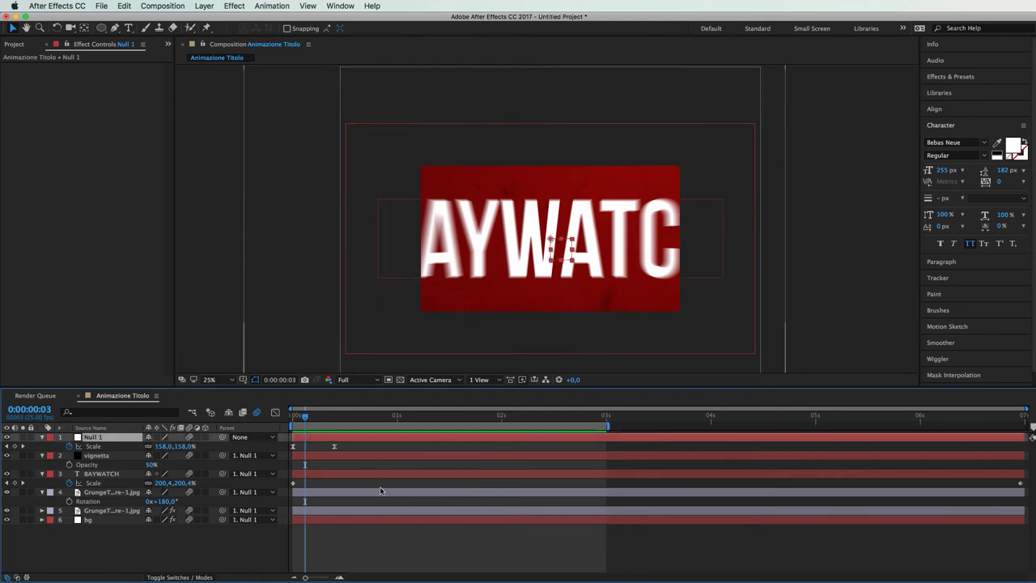
pyautogui.moveTo(306, 419); pyautogui.dragTo(328, 429)
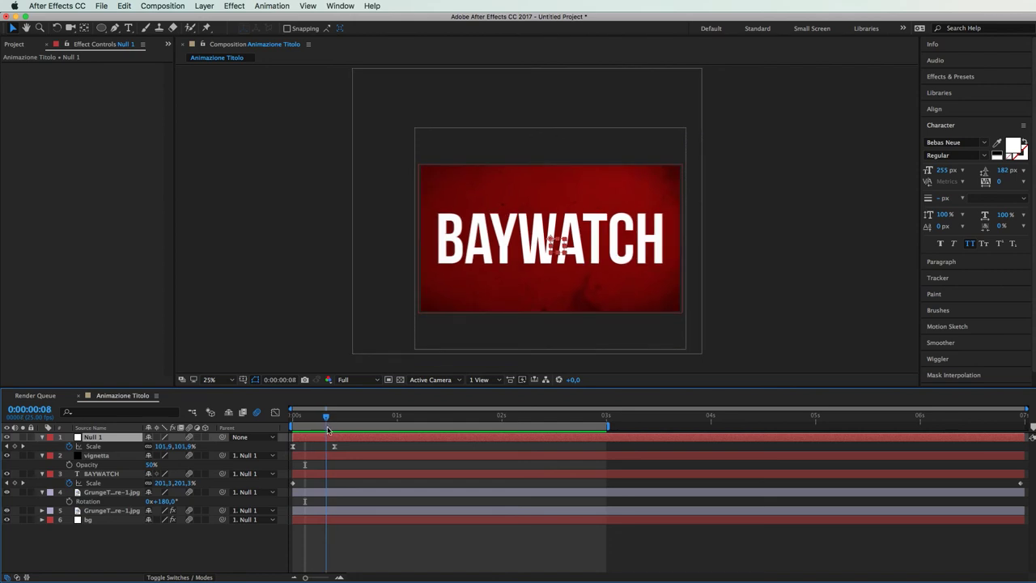
pyautogui.moveTo(328, 428)
pyautogui.mouseDown()
pyautogui.moveTo(311, 430)
pyautogui.moveTo(332, 434)
pyautogui.mouseUp()
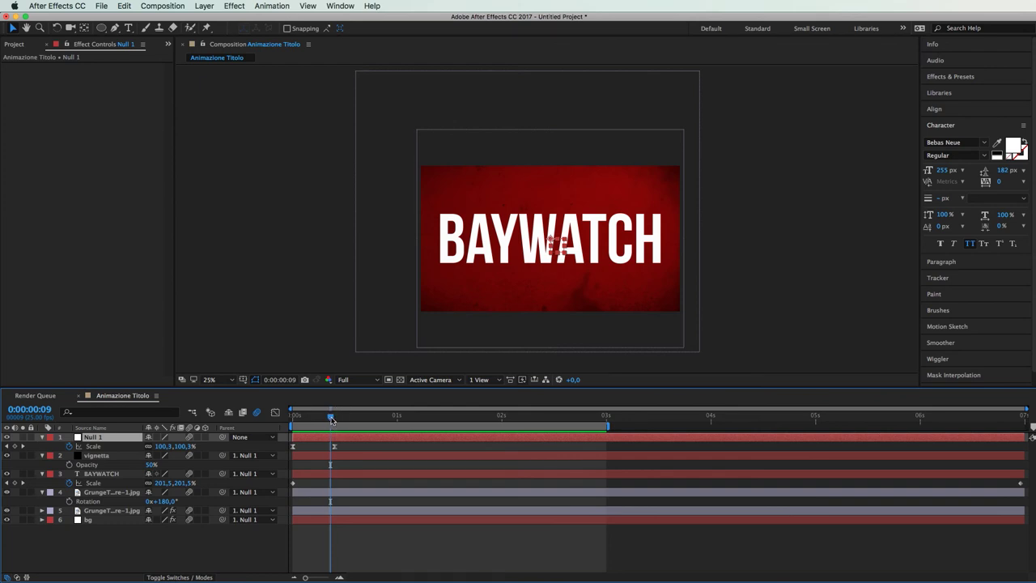
# - Reveal the null's position, add a keyframe to it, and place that keyframe at frame 12 in the enlarged timeline
pyautogui.click(335, 420)
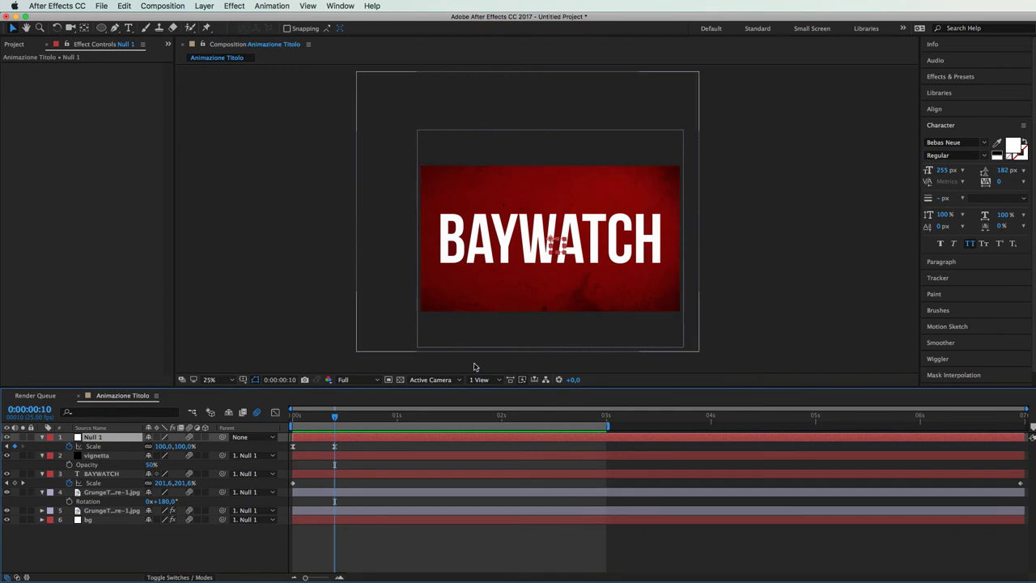
pyautogui.press('p')
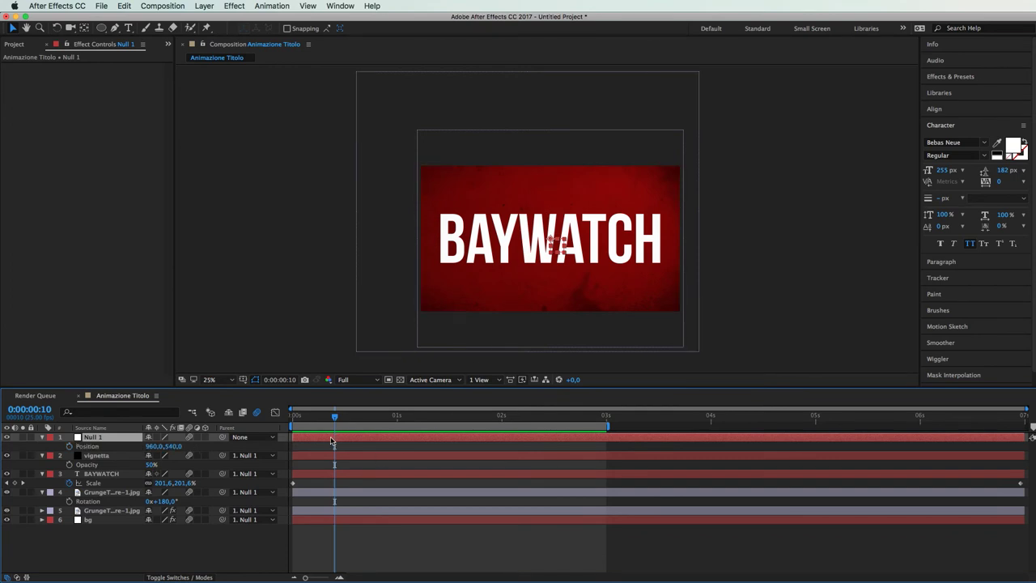
pyautogui.hotkey('alt', 'shift', 'p')
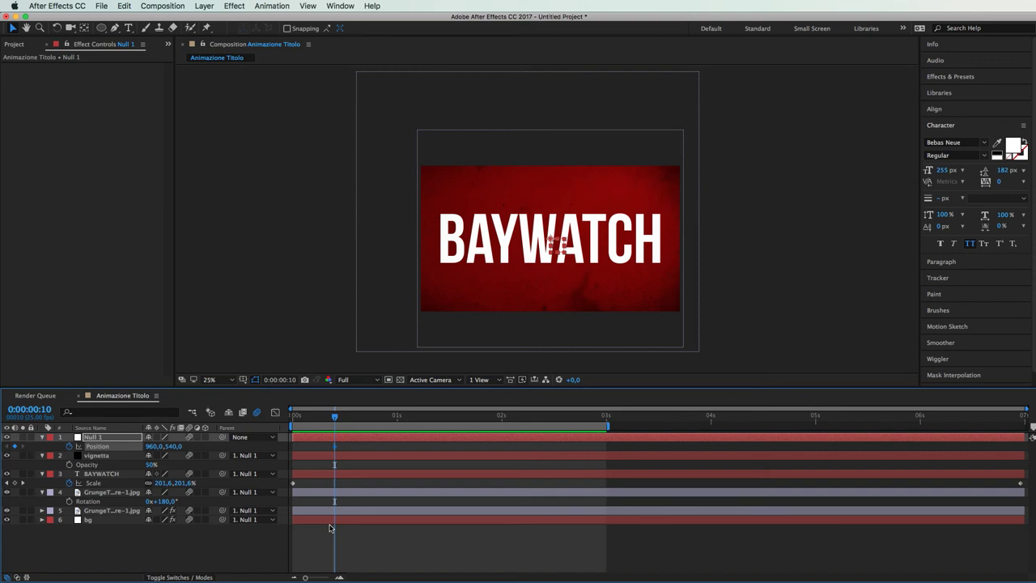
pyautogui.click(339, 576)
pyautogui.click(339, 576)
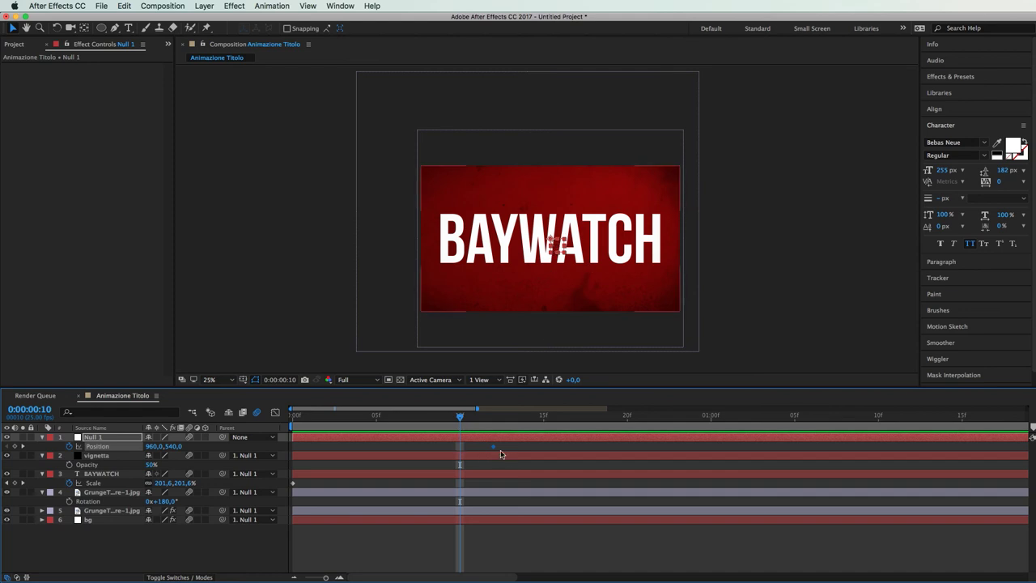
# - Offset the null's position to 932, 528 at frame 10 and to 996, 542 at frame 8 to create a shake
pyautogui.moveTo(557, 251); pyautogui.dragTo(552, 248)
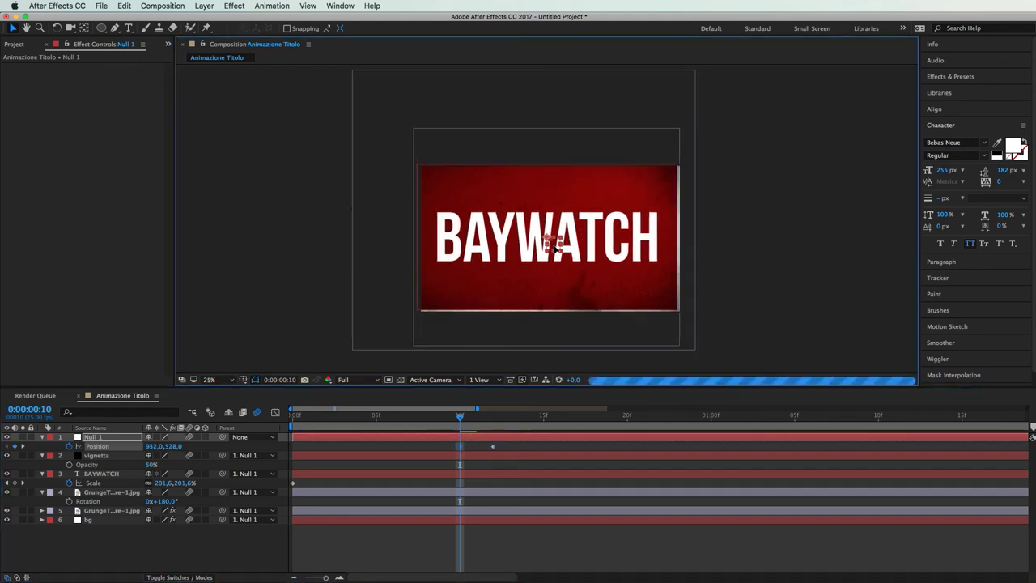
pyautogui.moveTo(459, 414); pyautogui.dragTo(420, 418)
pyautogui.scroll(2, 548, 282)
pyautogui.moveTo(574, 268)
pyautogui.mouseDown()
pyautogui.moveTo(578, 282)
pyautogui.moveTo(588, 280)
pyautogui.mouseUp()
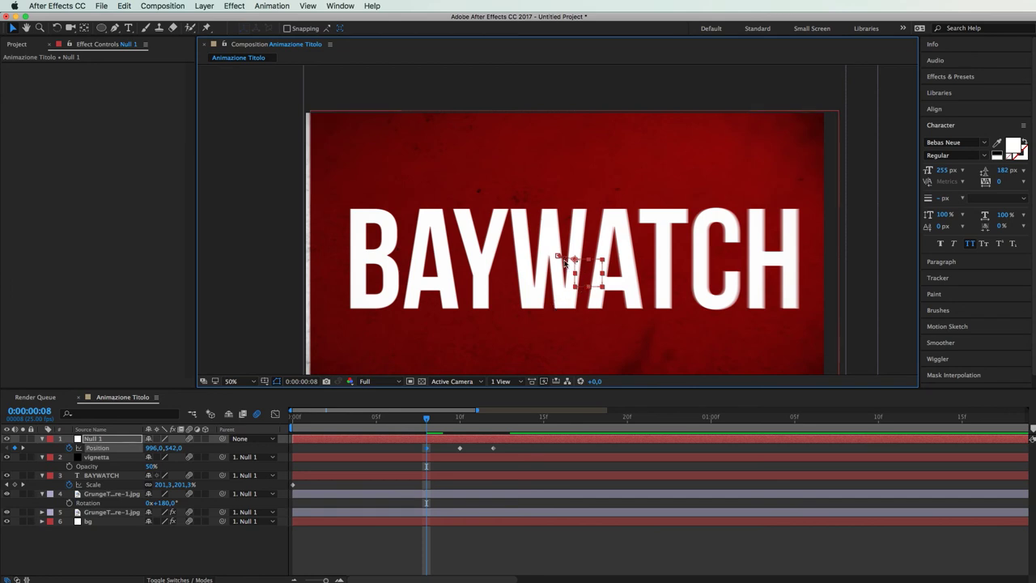
# - Paste a copy of the null's 960, 540 position keyframe at frame 6, and preview the shake from the first frame
pyautogui.moveTo(426, 420); pyautogui.dragTo(394, 419)
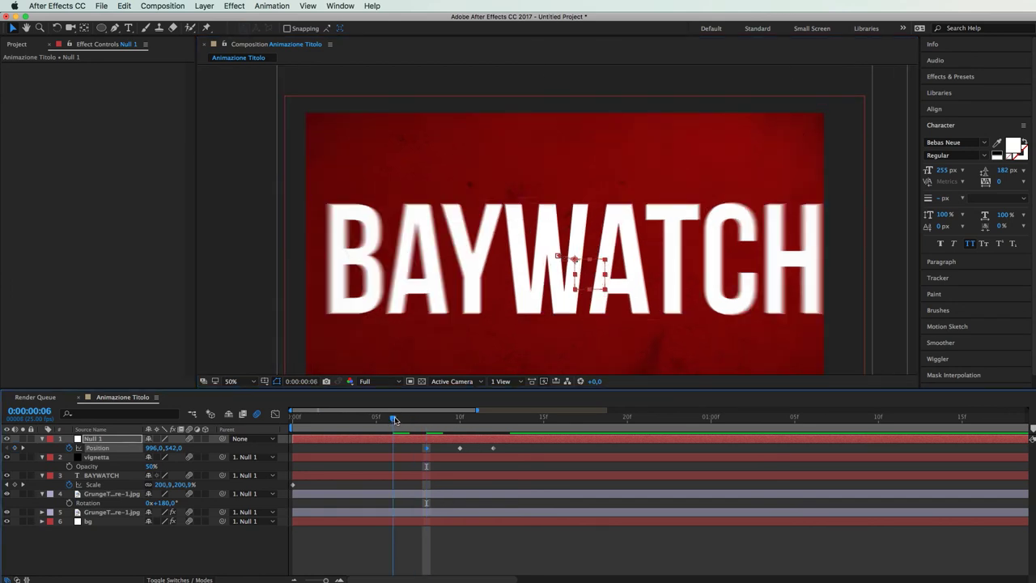
pyautogui.hotkey('ctrl', 'c')
pyautogui.hotkey('ctrl', 'v')
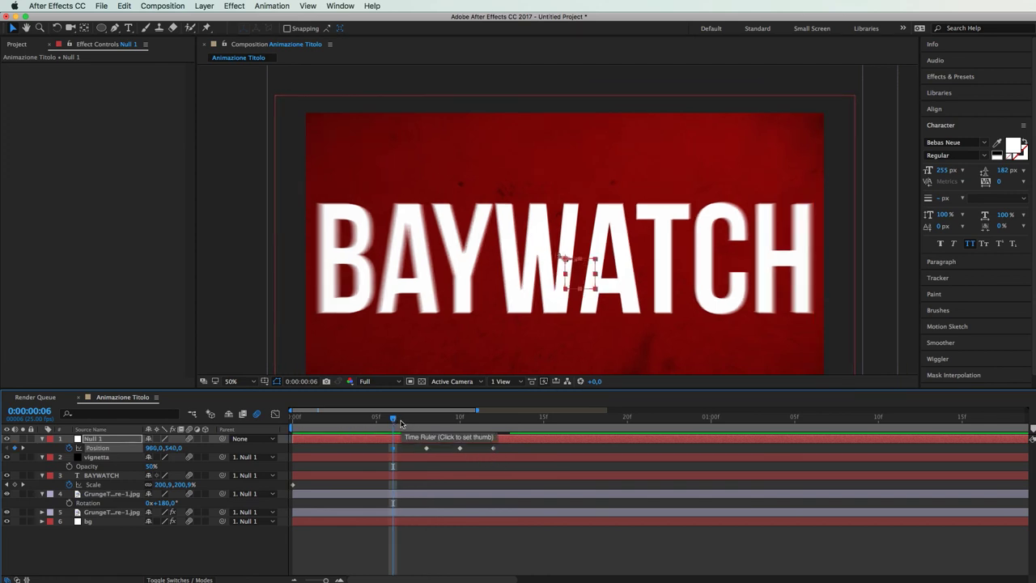
pyautogui.moveTo(400, 423); pyautogui.dragTo(242, 418)
pyautogui.press('space')
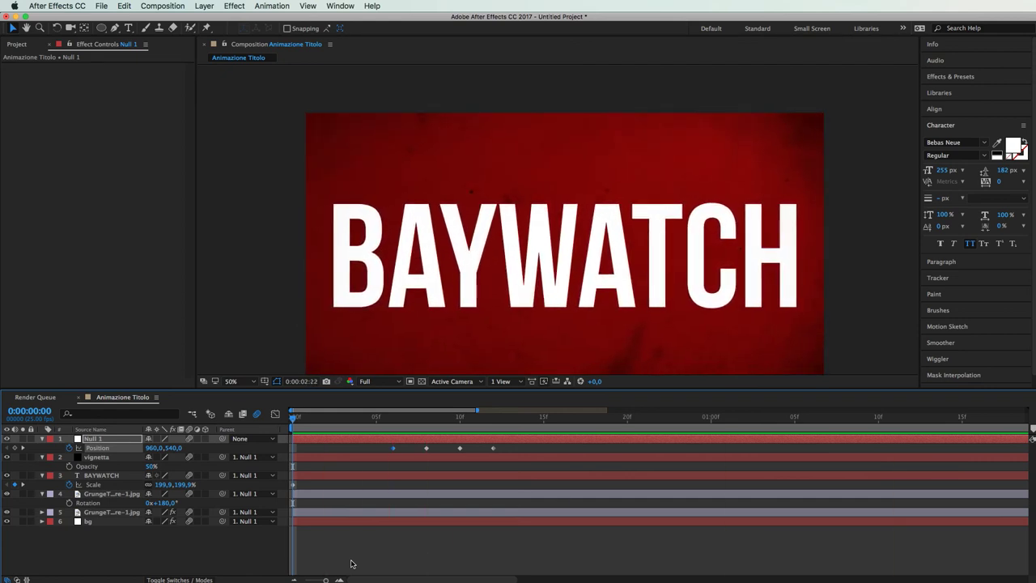
# - Enlarge the bg layer's scale to 109% to cover the edge exposed at frame 8, and preview from the first frame
pyautogui.moveTo(325, 580); pyautogui.dragTo(308, 580)
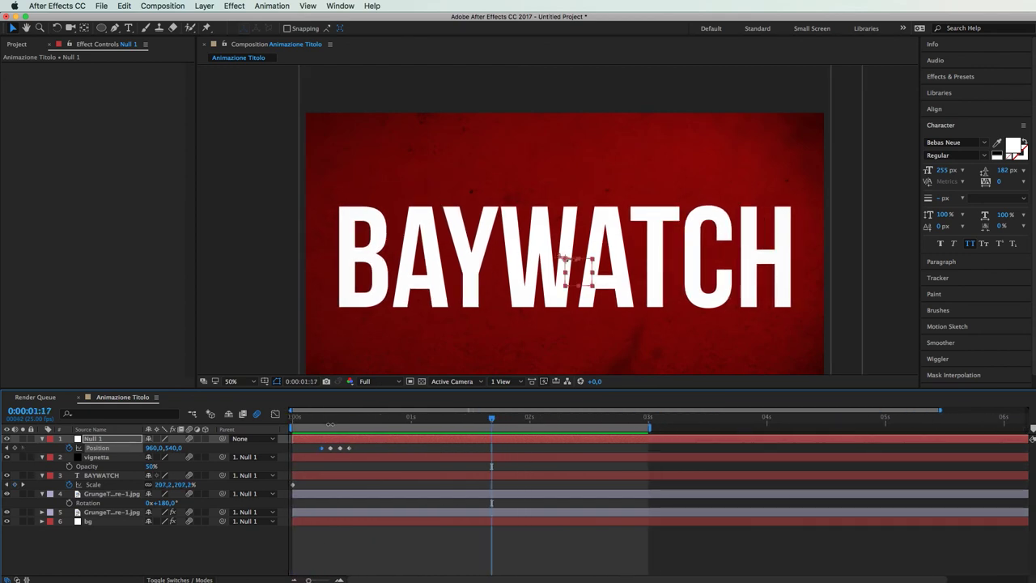
pyautogui.click(330, 420)
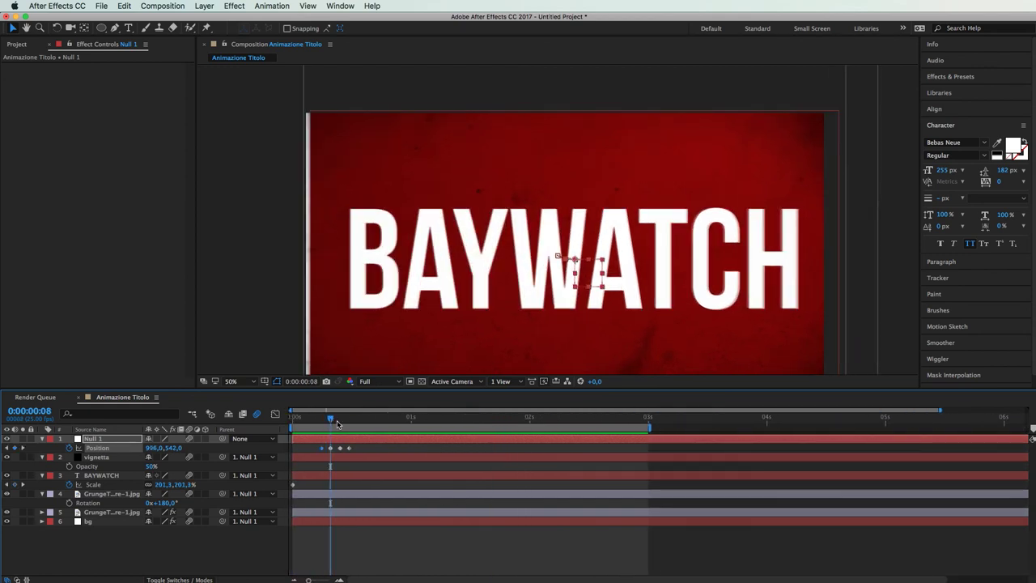
pyautogui.moveTo(332, 422); pyautogui.dragTo(351, 418)
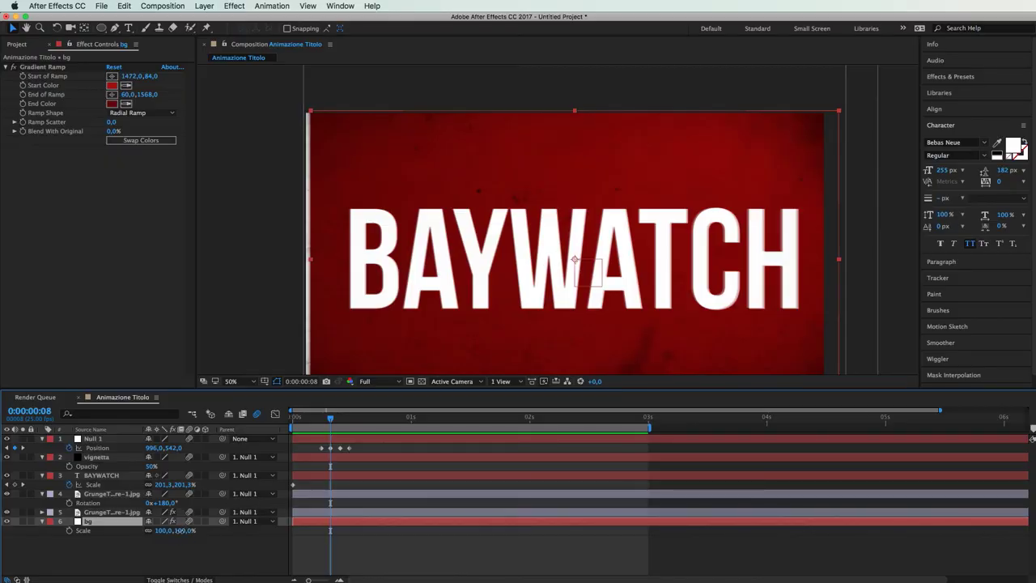
pyautogui.moveTo(176, 530)
pyautogui.mouseDown()
pyautogui.moveTo(201, 530)
pyautogui.moveTo(173, 530)
pyautogui.moveTo(184, 531)
pyautogui.mouseUp()
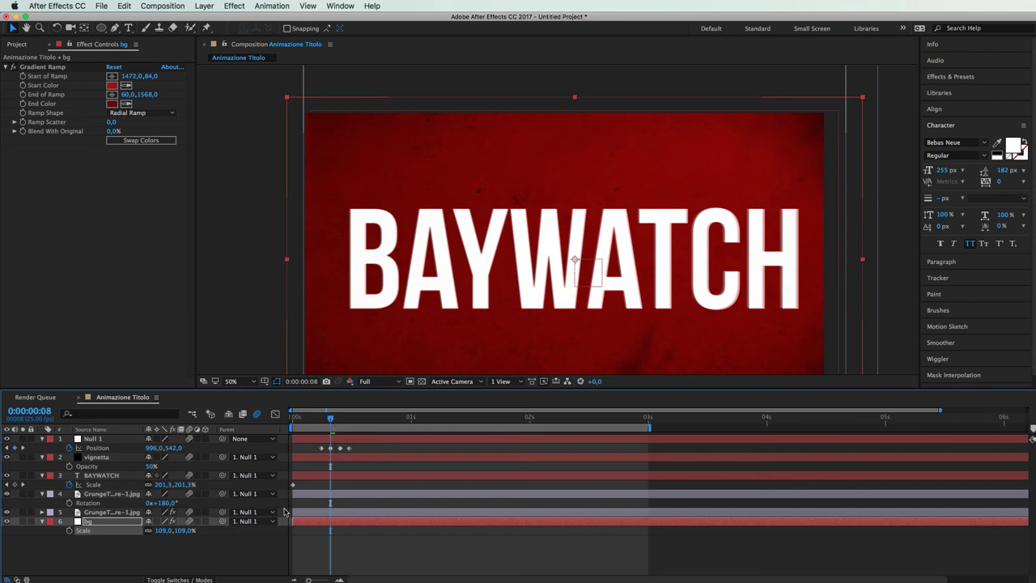
pyautogui.press('space')
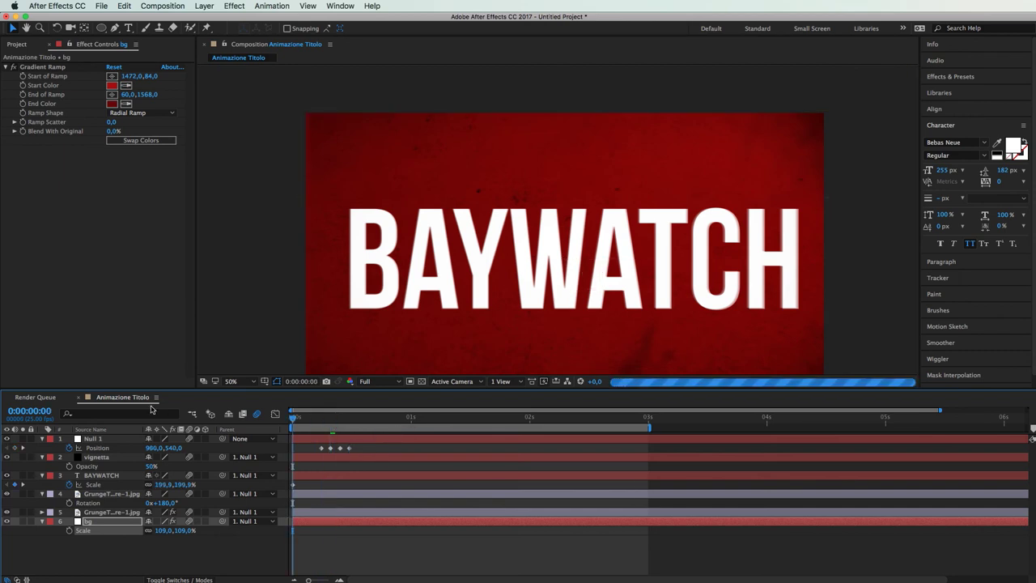